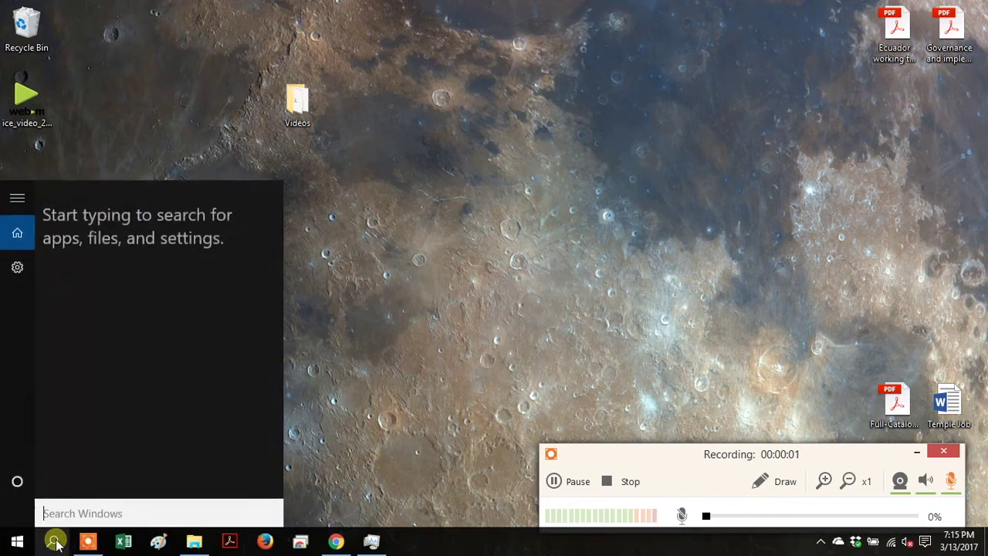
Launch QGIS Desktop 2.8.9 from Windows search, then bring Chrome to the front.
text(qgis)
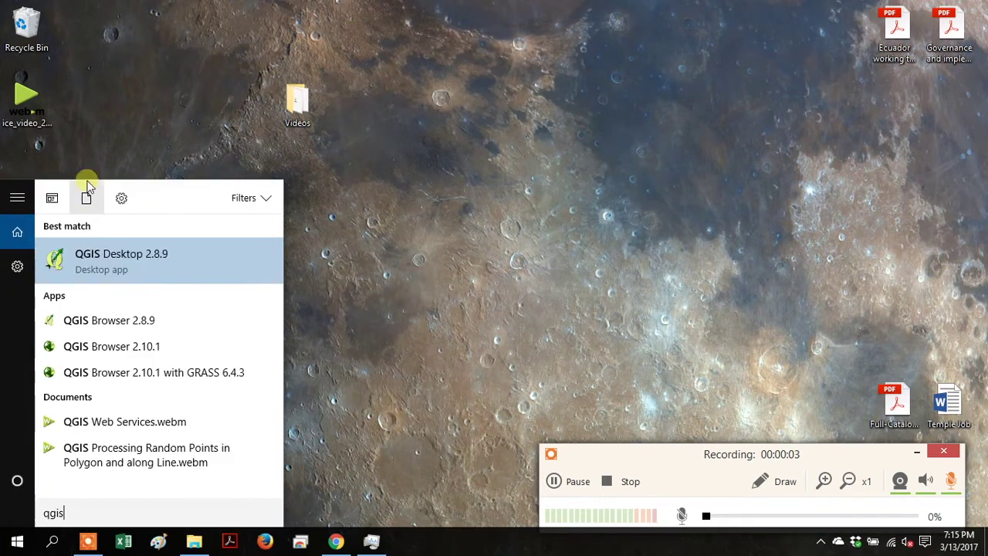
click(89, 255)
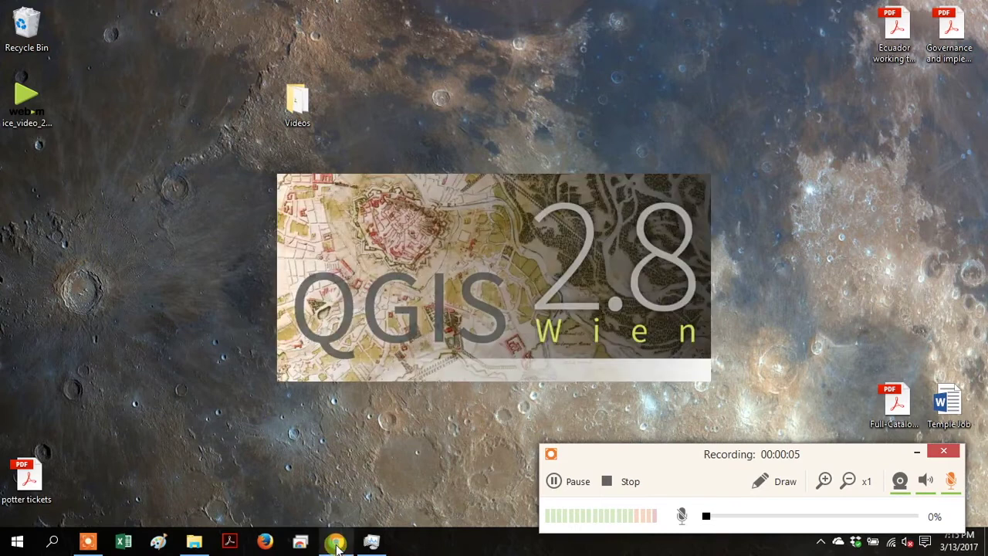
click(336, 542)
Open the LakeVicFish Dataverse from the AcMed bookmarks in a new tab.
click(303, 14)
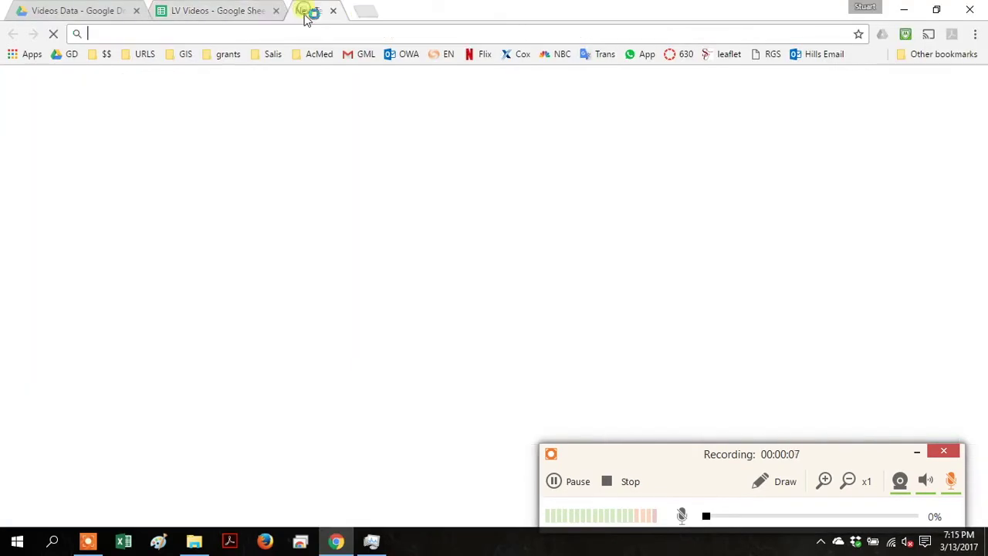
click(315, 62)
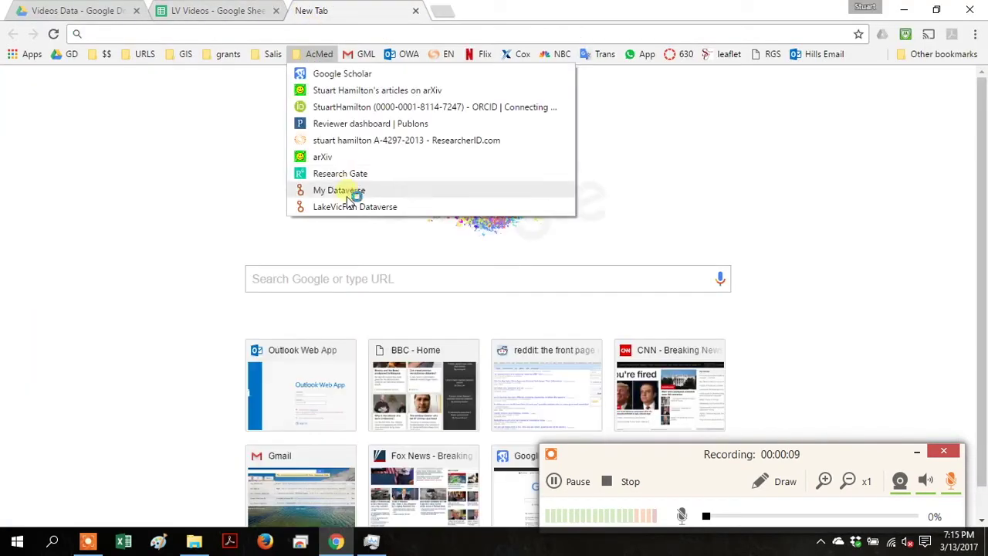
click(342, 217)
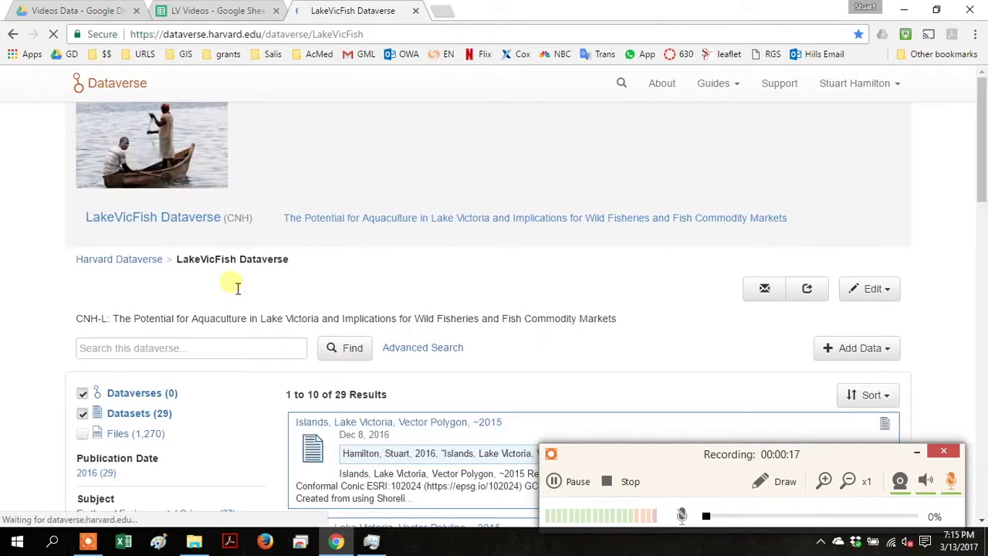
Search the dataverse for 'wind' and open the Wind Direction, LV Watershed dataset.
click(174, 348)
text(wind)
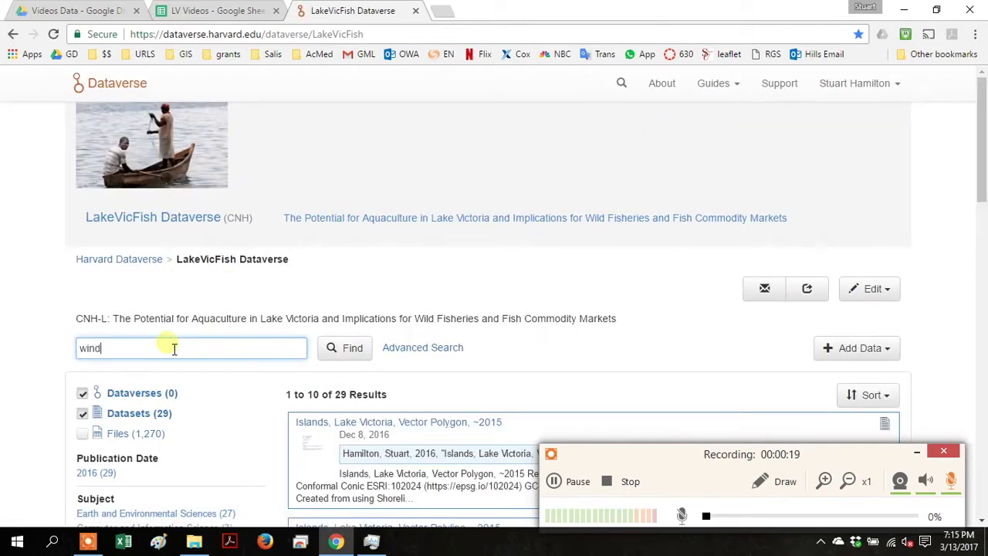
click(329, 351)
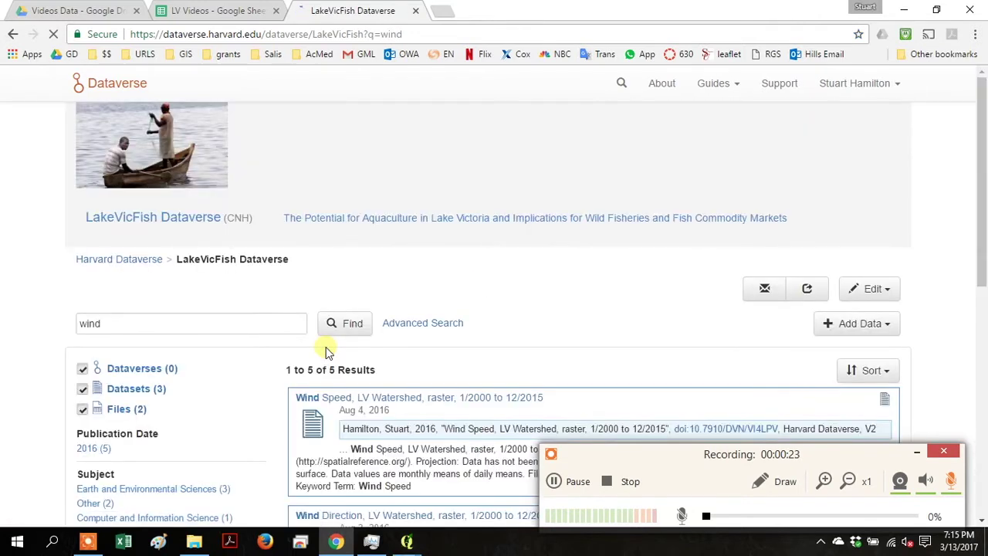
click(356, 514)
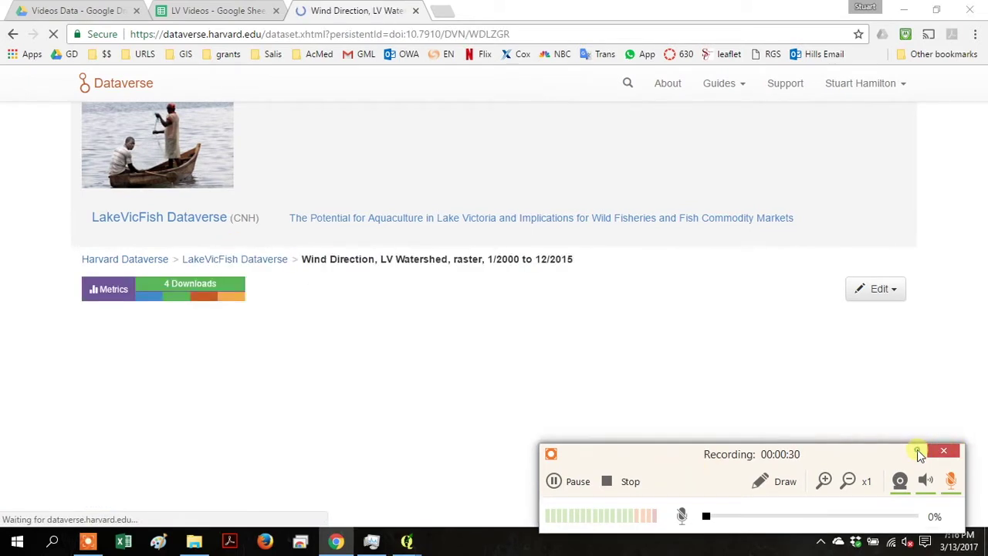
Scroll to the dataset's file list and filter it by '2012'.
click(918, 451)
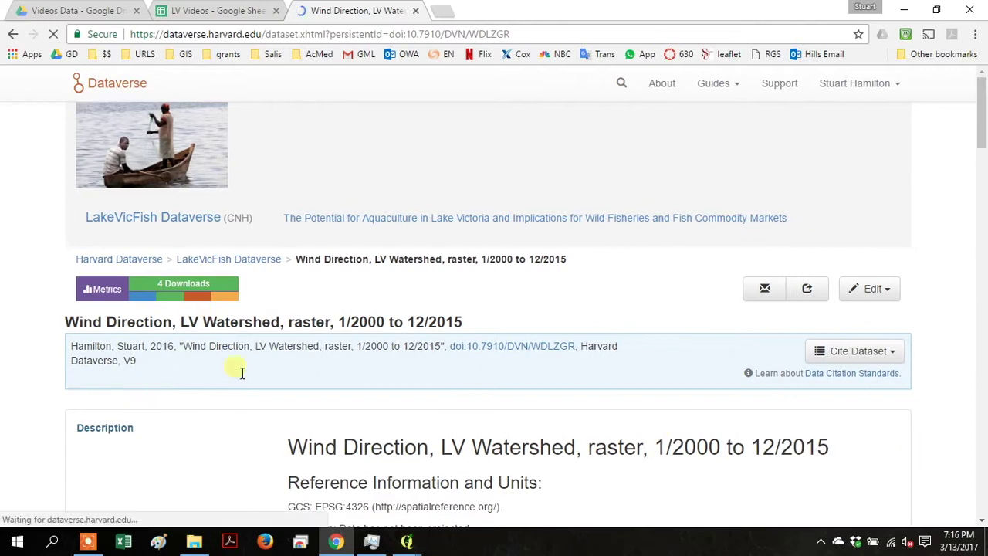
drag(984, 114, 984, 163)
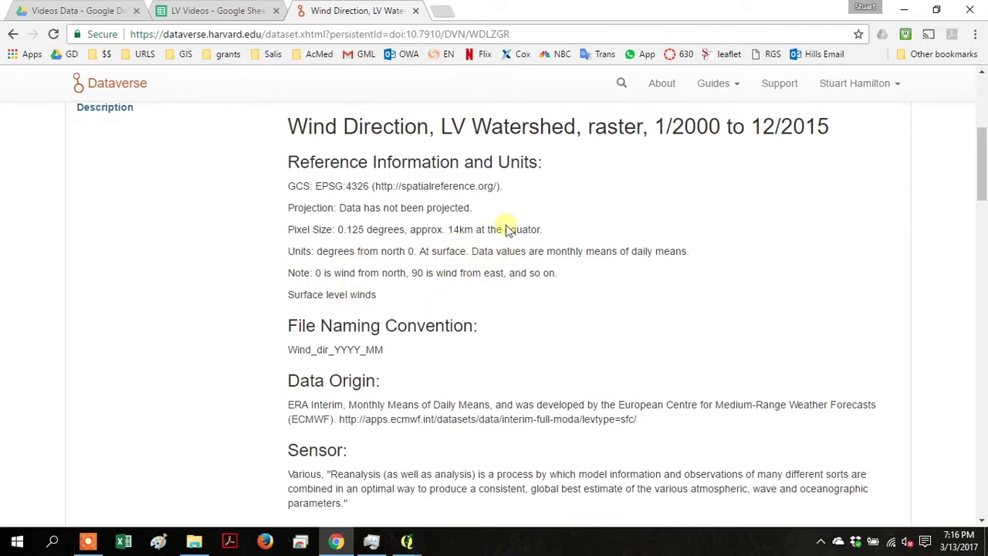
drag(985, 187, 968, 304)
click(193, 135)
text(2012)
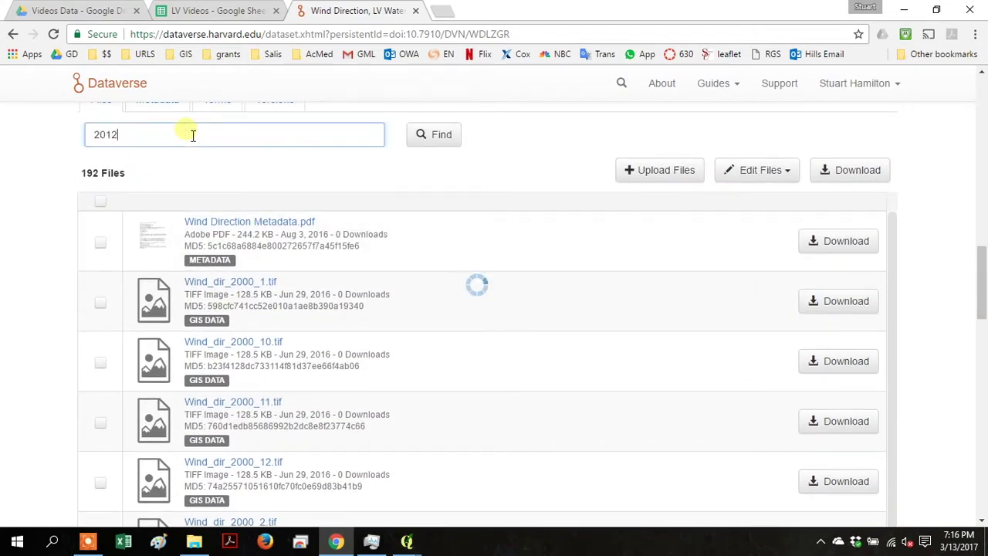
Select Wind_dir_2012_12.tif and download it, accepting the terms of access.
click(100, 483)
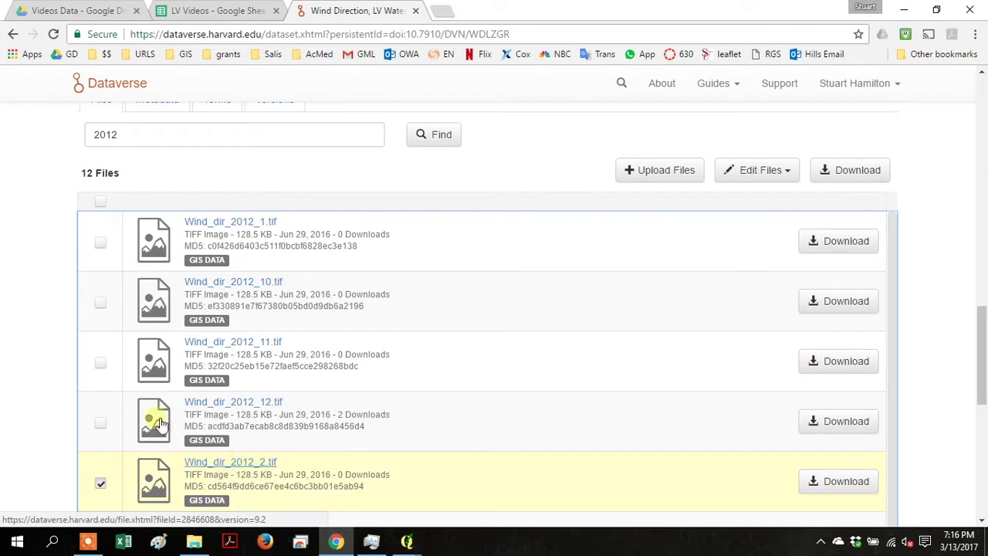
click(107, 486)
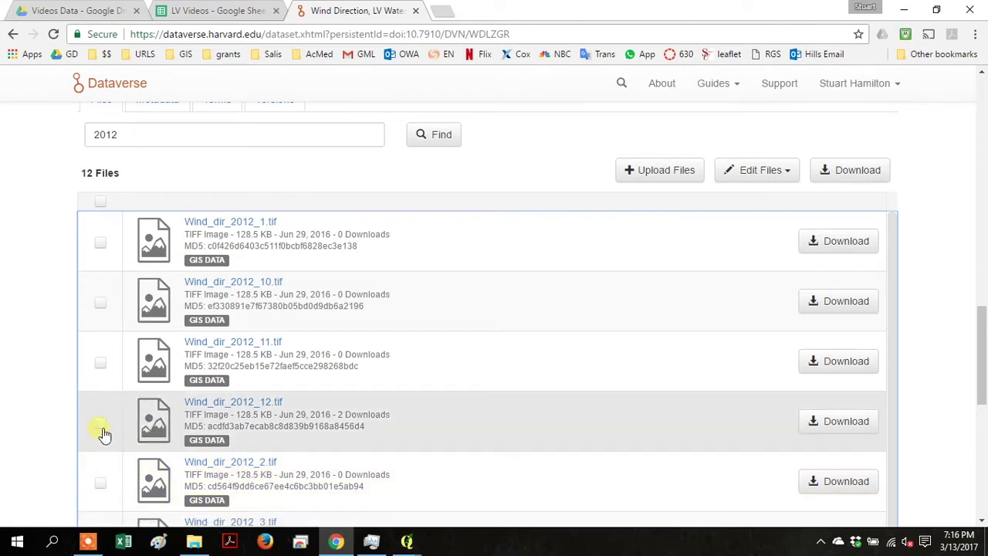
click(101, 428)
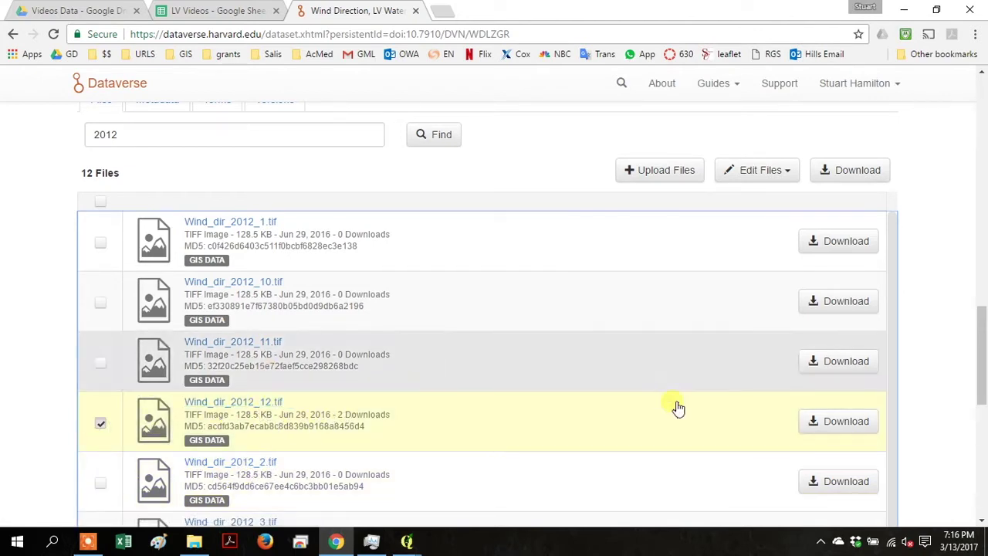
click(824, 428)
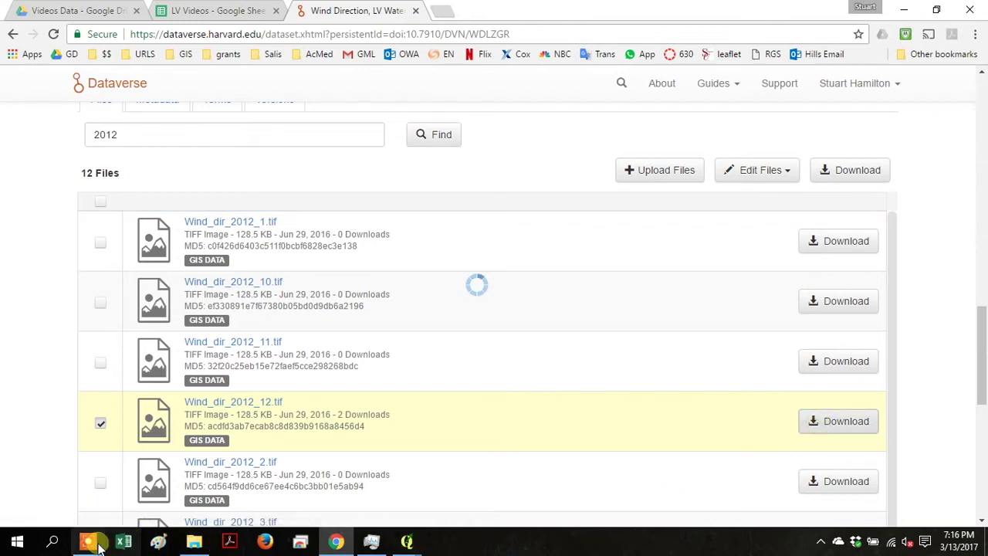
mouse_move(97, 545)
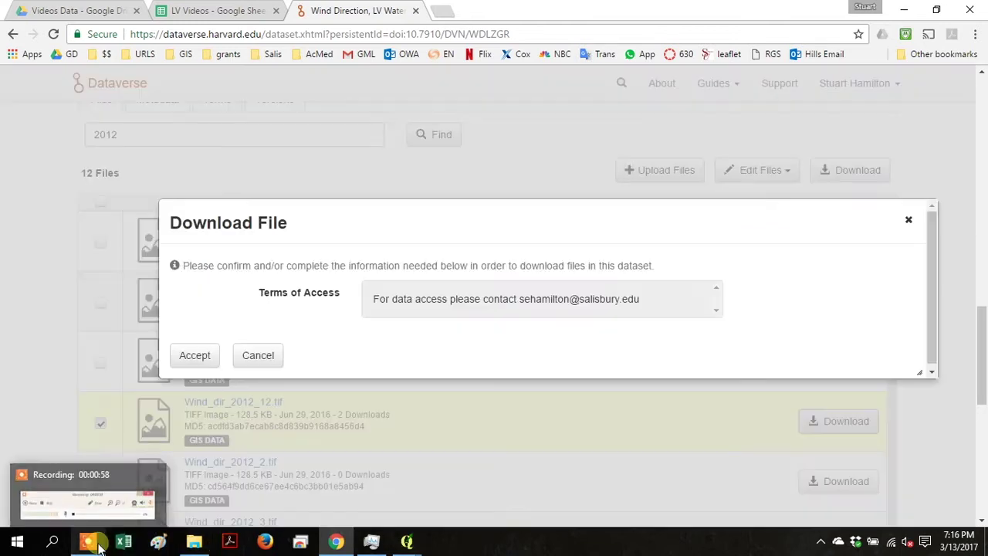
click(211, 369)
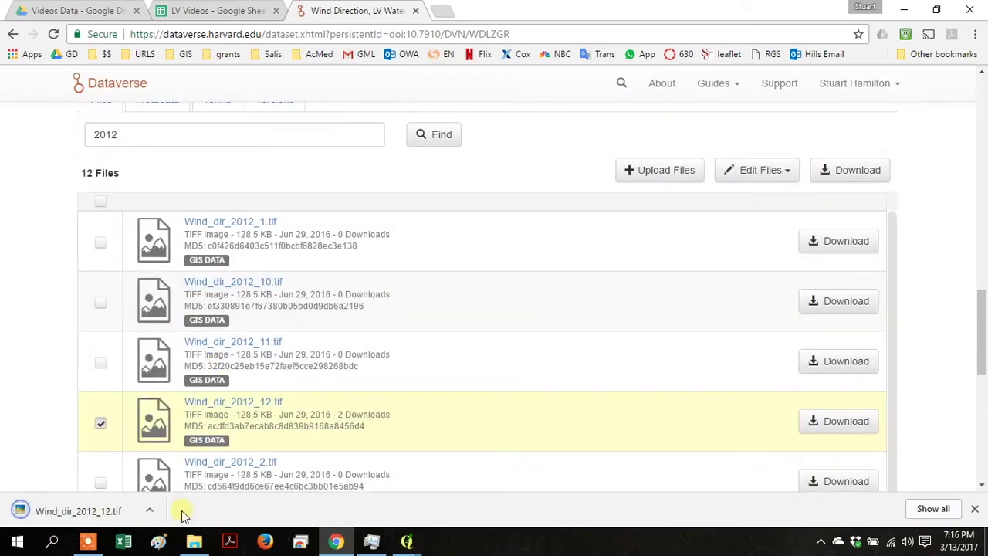
click(151, 511)
Move Wind_dir_2012_12 from Downloads into C:\temp\Wind and open Wind_reclass in Notepad.
click(211, 464)
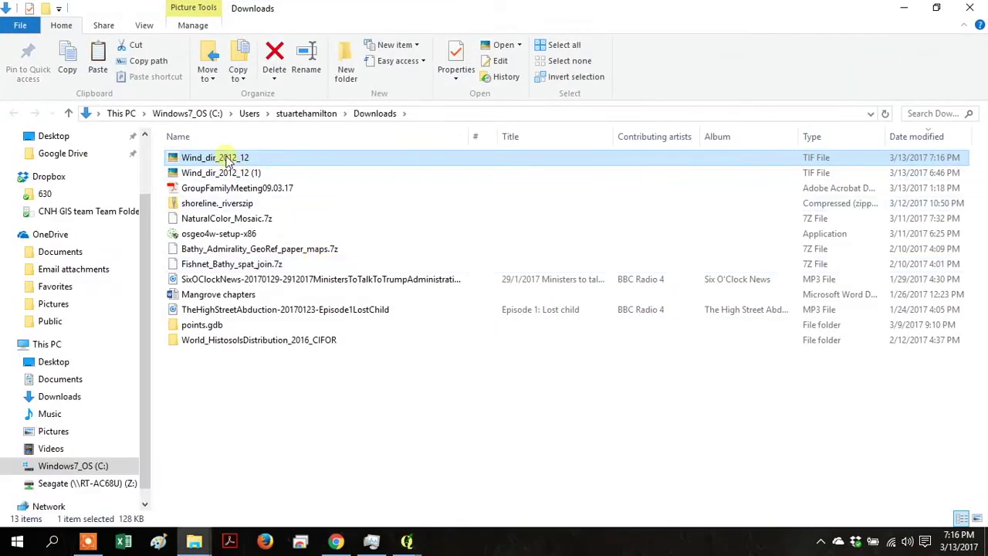
right_click(226, 162)
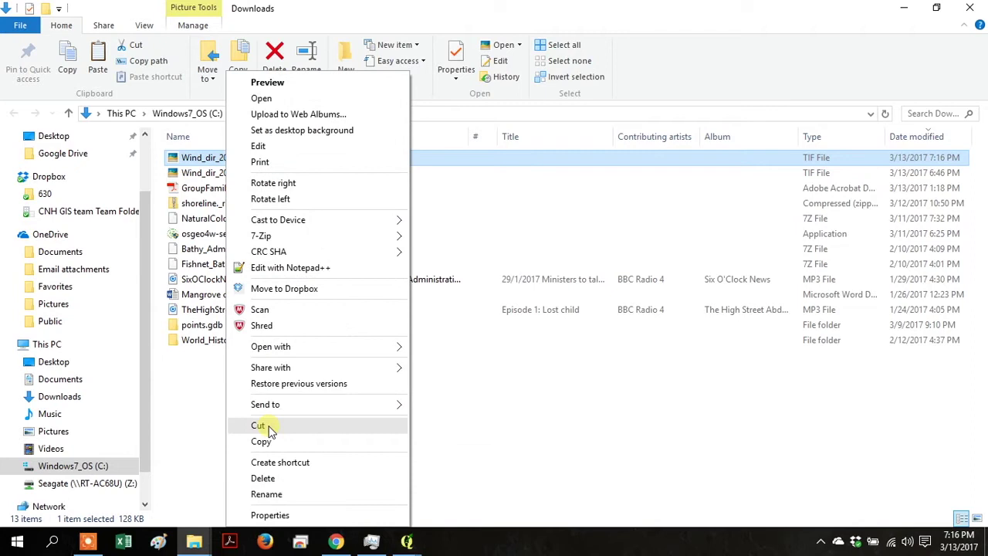
click(246, 422)
click(194, 542)
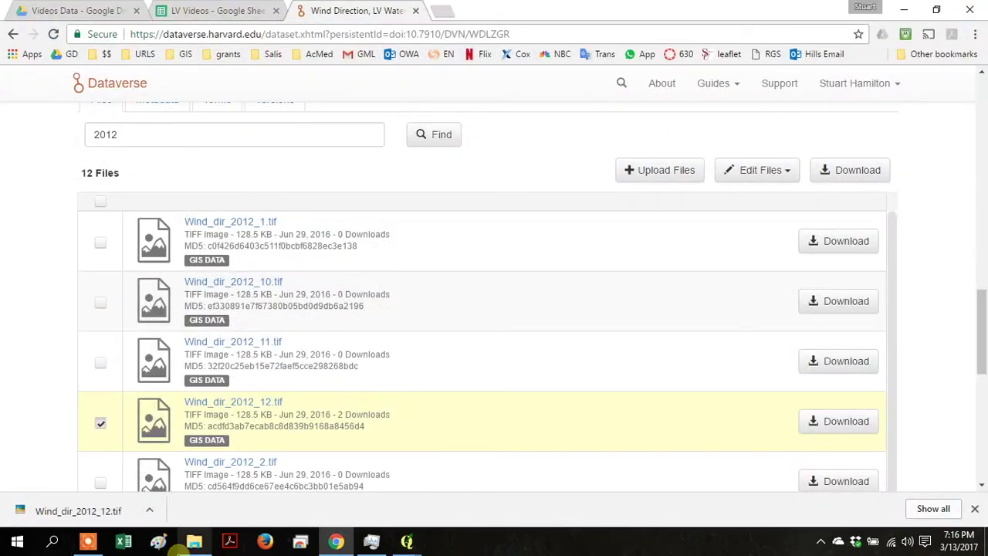
click(179, 550)
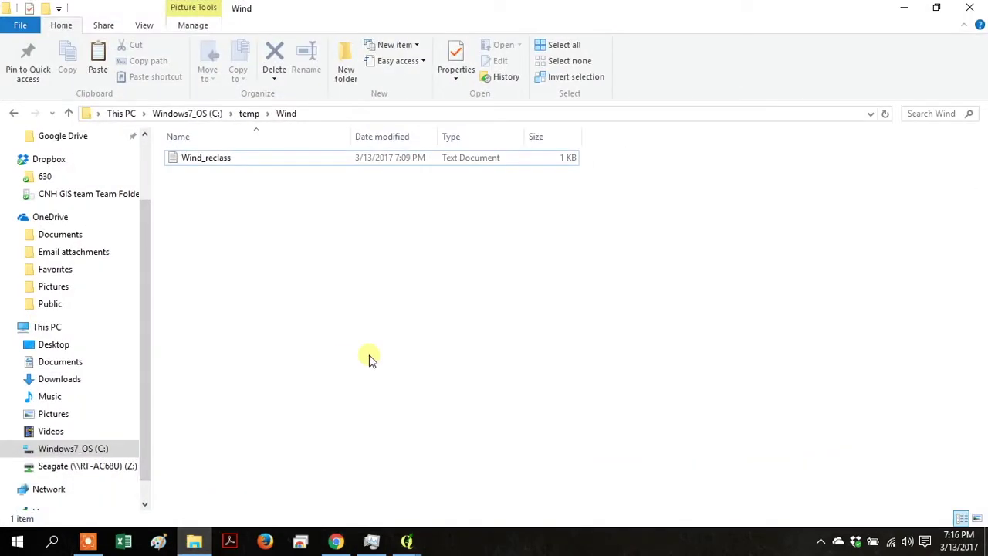
key(ctrl+v)
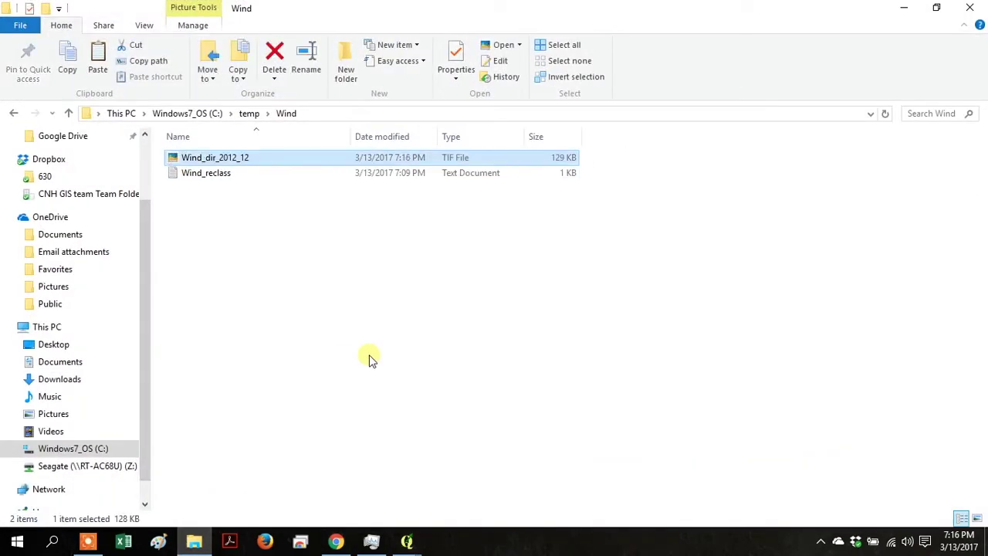
click(199, 175)
double_click(199, 175)
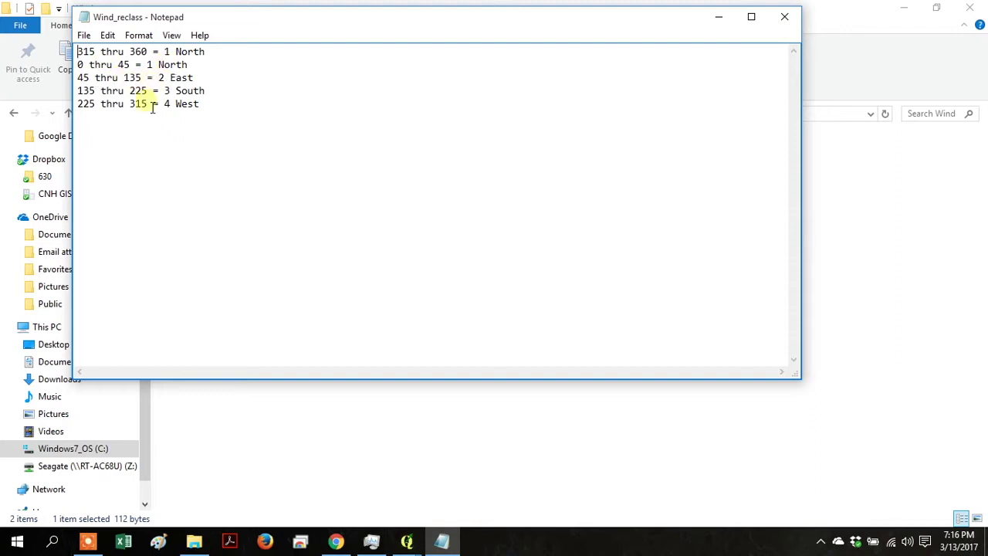
Switch to QGIS and dismiss the QGIS Tips dialog.
click(407, 543)
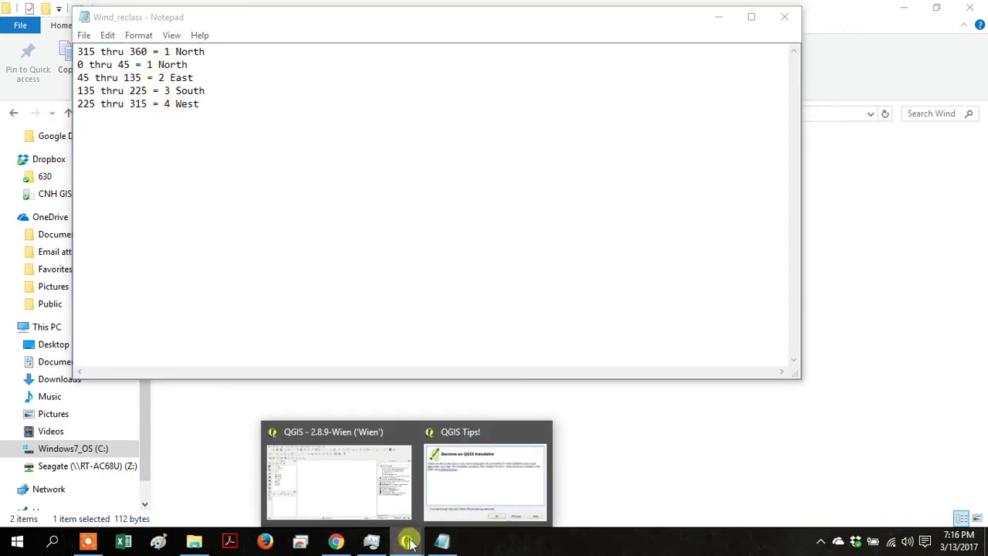
click(457, 494)
click(531, 367)
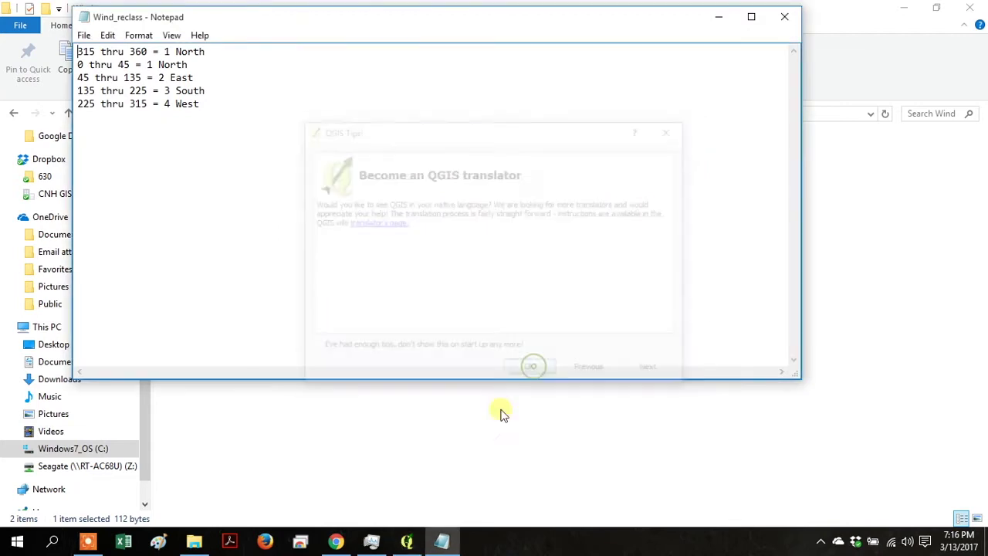
Find r.reclass in the Processing Toolbox via 'reclass' and read its Help-tab rule examples.
click(407, 543)
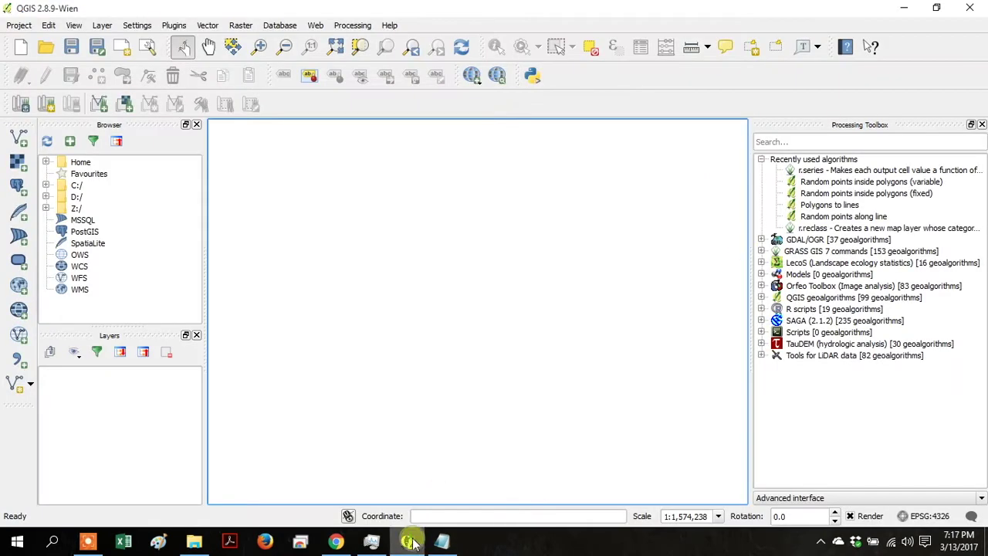
click(846, 143)
text(reclass)
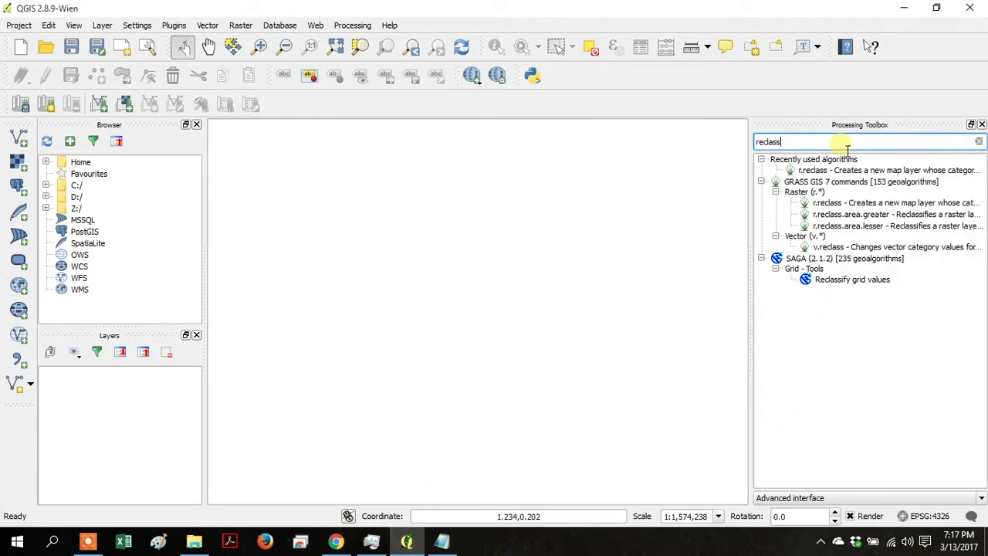
click(853, 175)
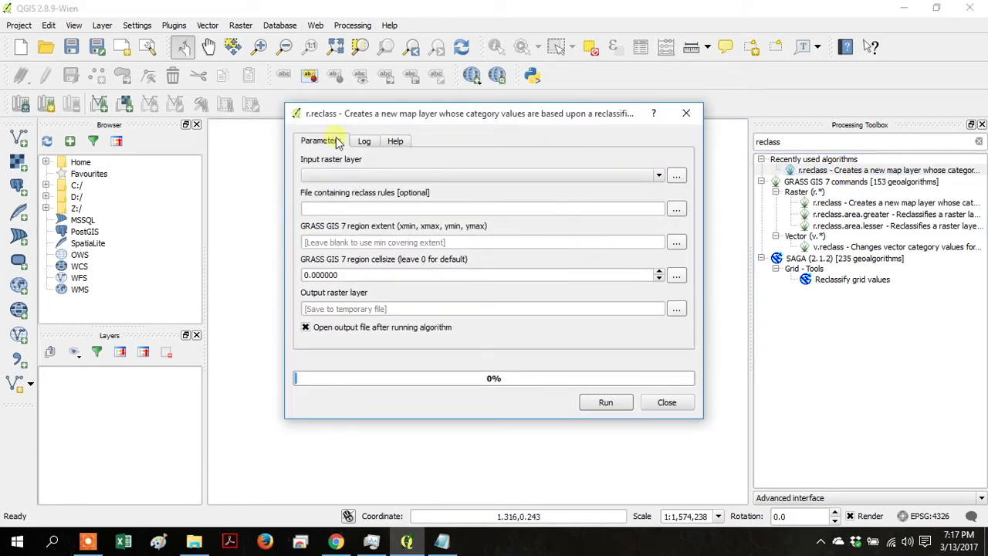
click(395, 142)
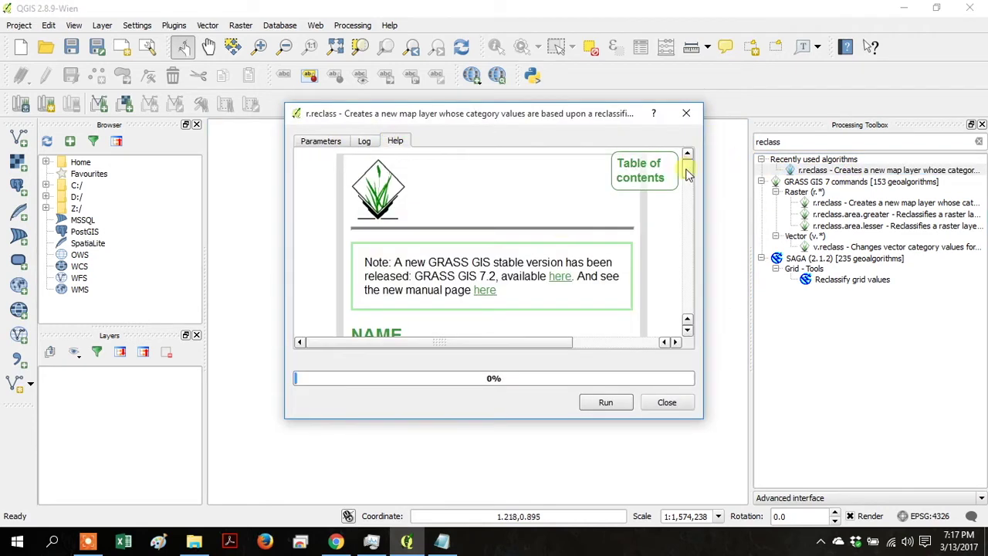
drag(688, 173, 670, 272)
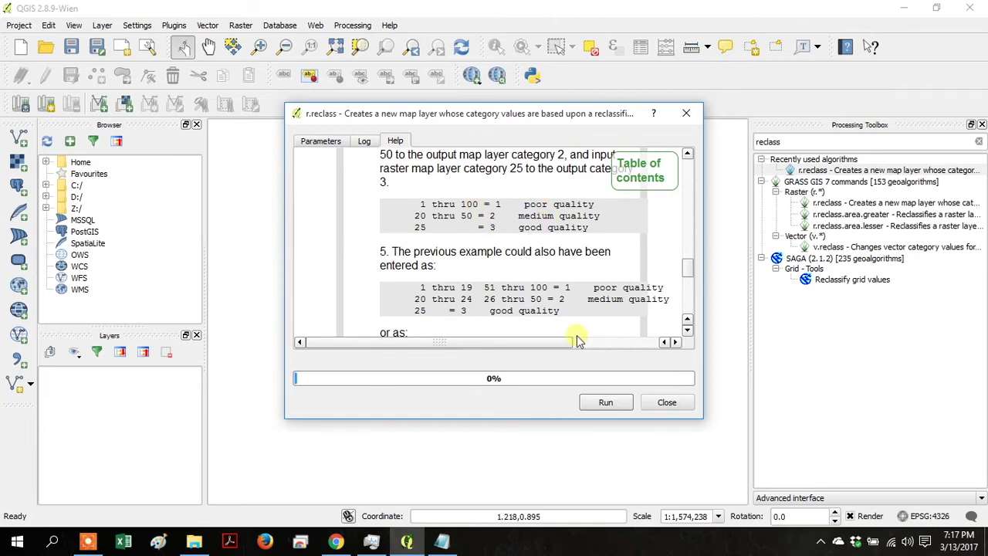
Close r.reclass and the Wind_reclass notes, then add the Wind_dir_2012_12 raster layer.
click(648, 402)
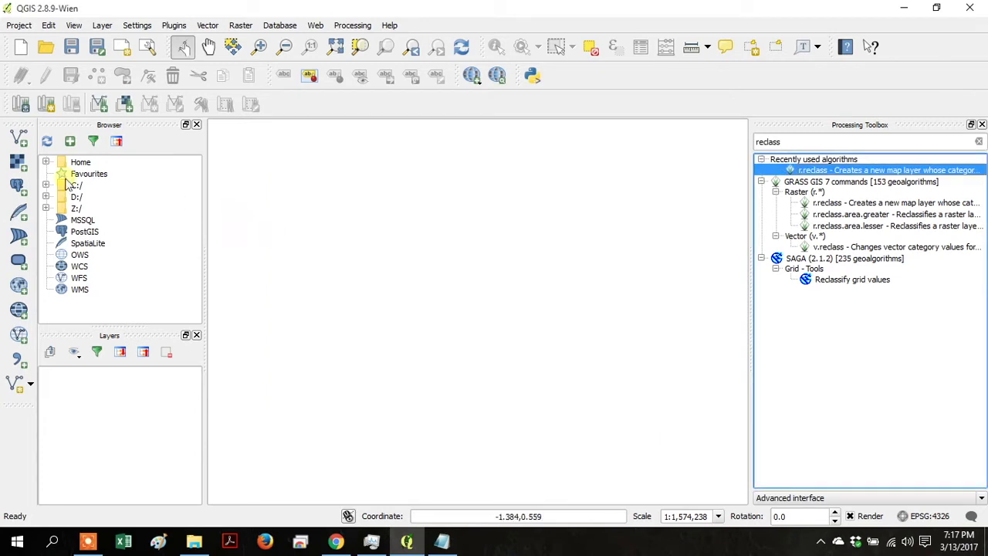
click(442, 540)
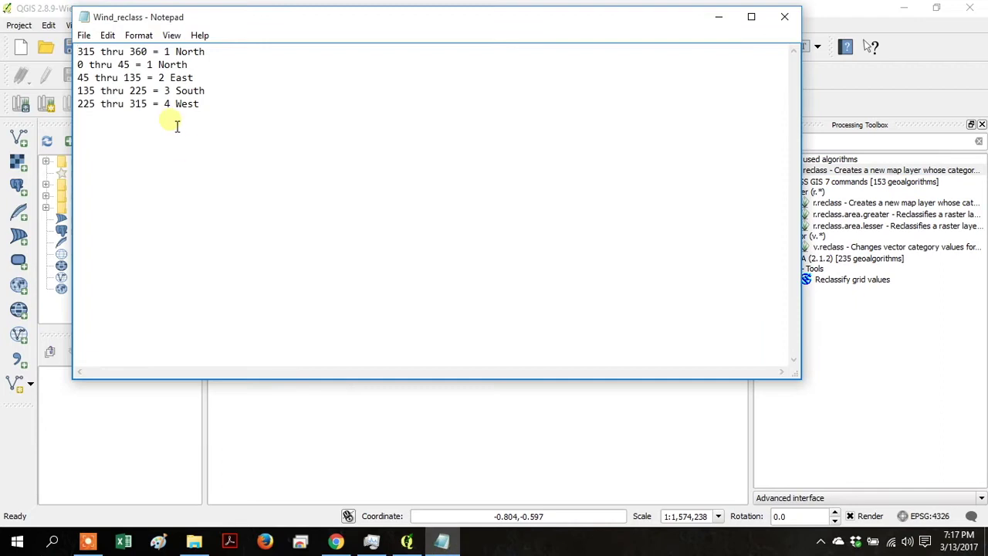
click(784, 16)
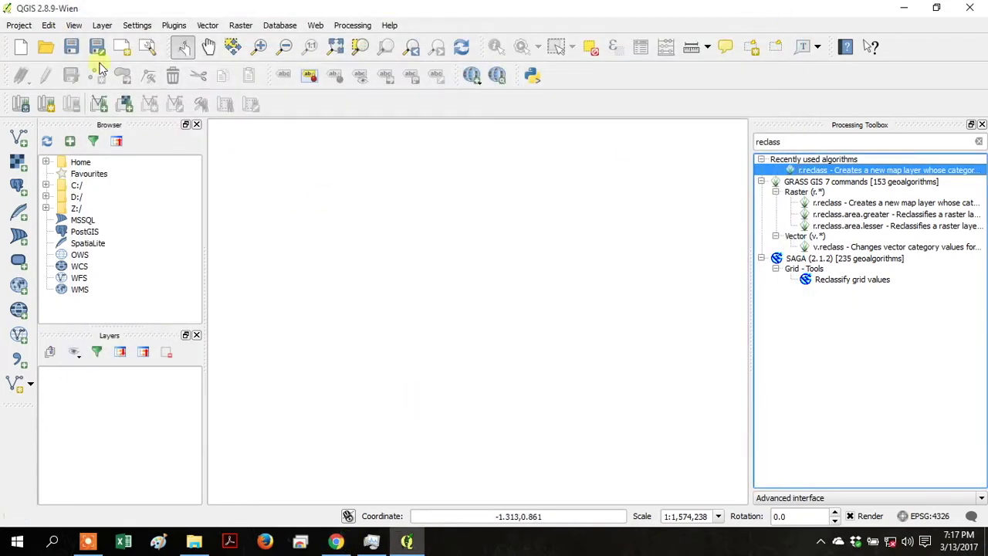
click(20, 160)
double_click(184, 136)
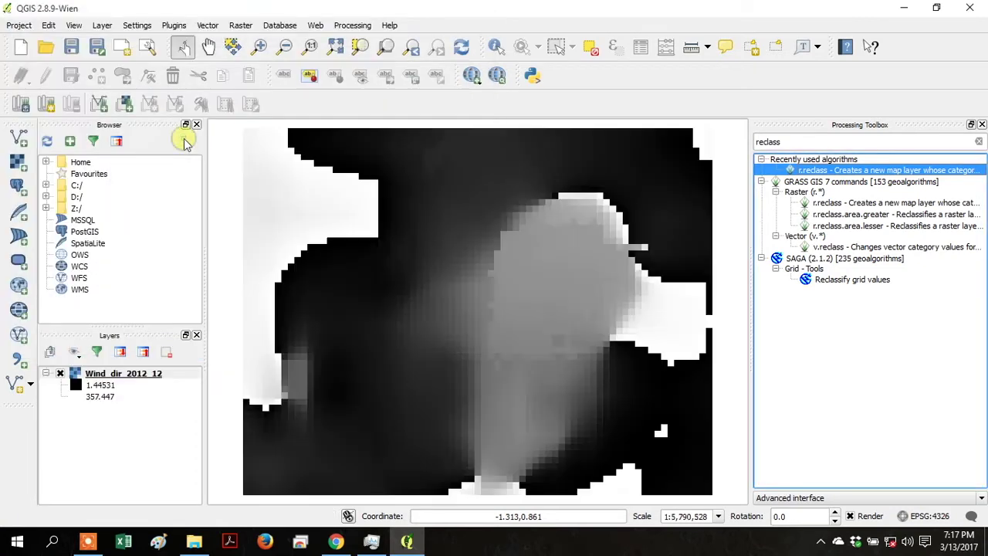
Add the OSM Standard basemap through QuickMapServices.
click(318, 29)
mouse_move(347, 55)
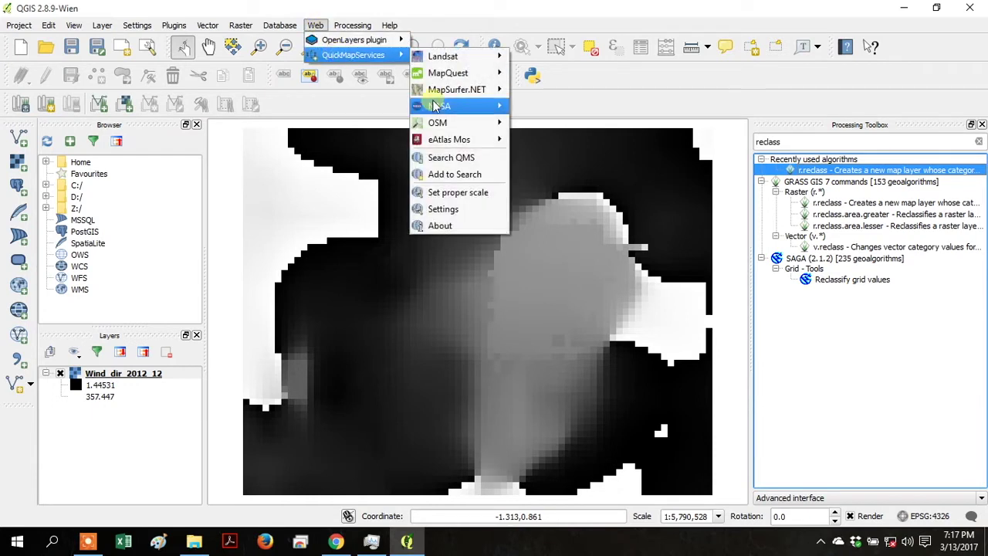
mouse_move(440, 122)
click(535, 143)
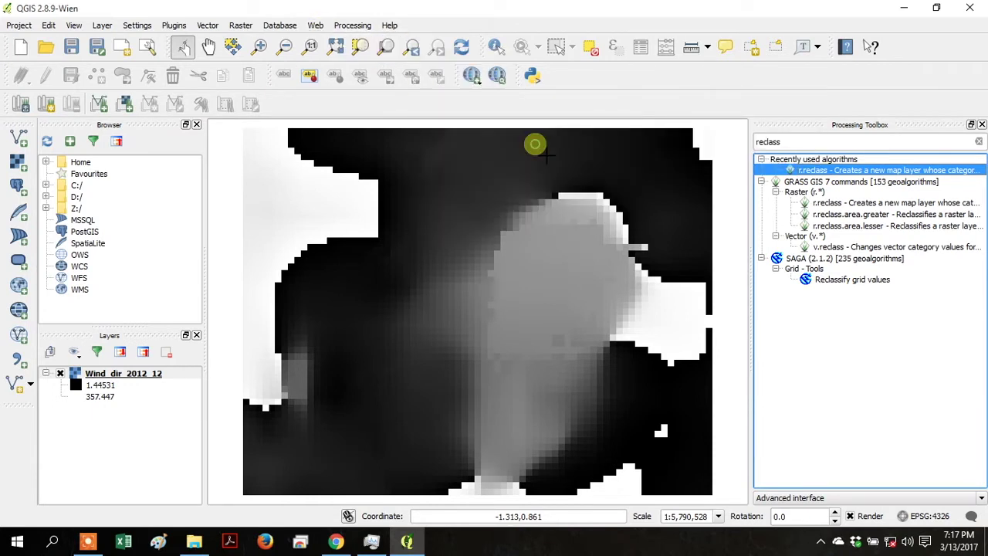
Zoom out over East Africa and toggle the Wind_dir_2012_12 layer off and back on.
click(285, 47)
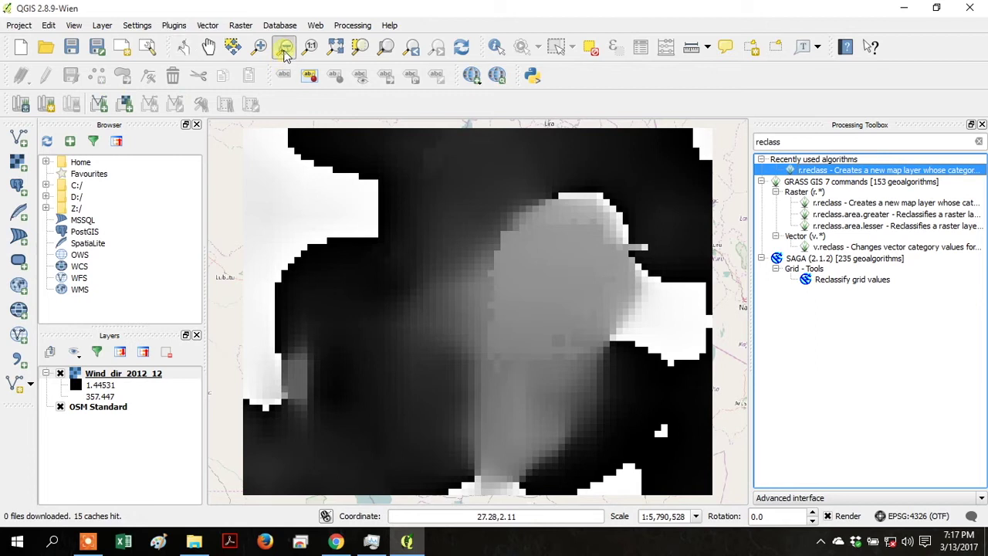
click(508, 299)
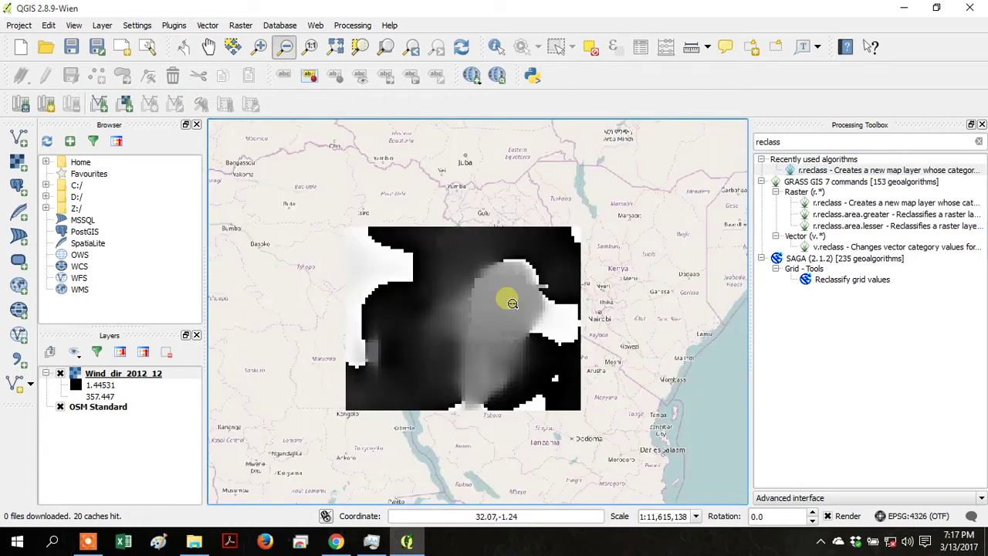
click(511, 303)
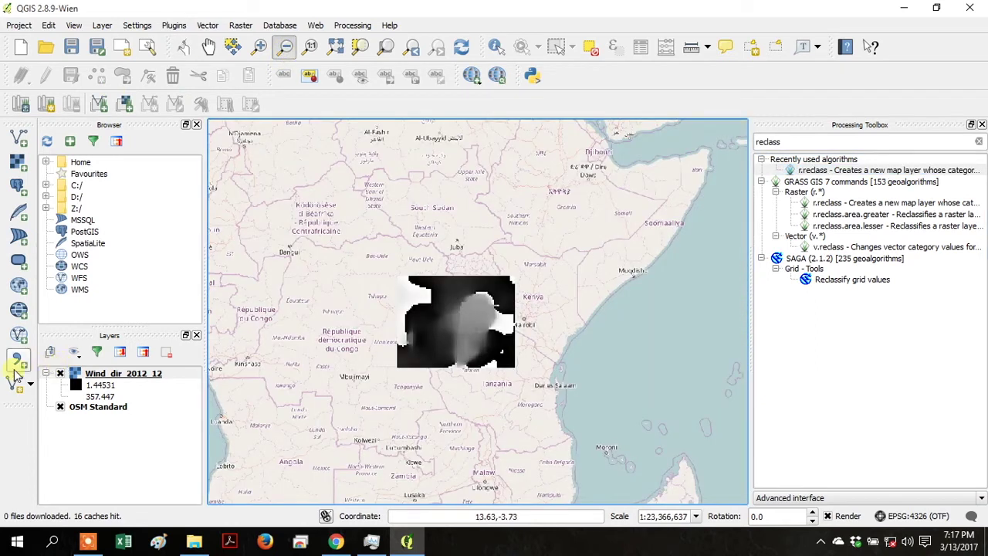
click(60, 374)
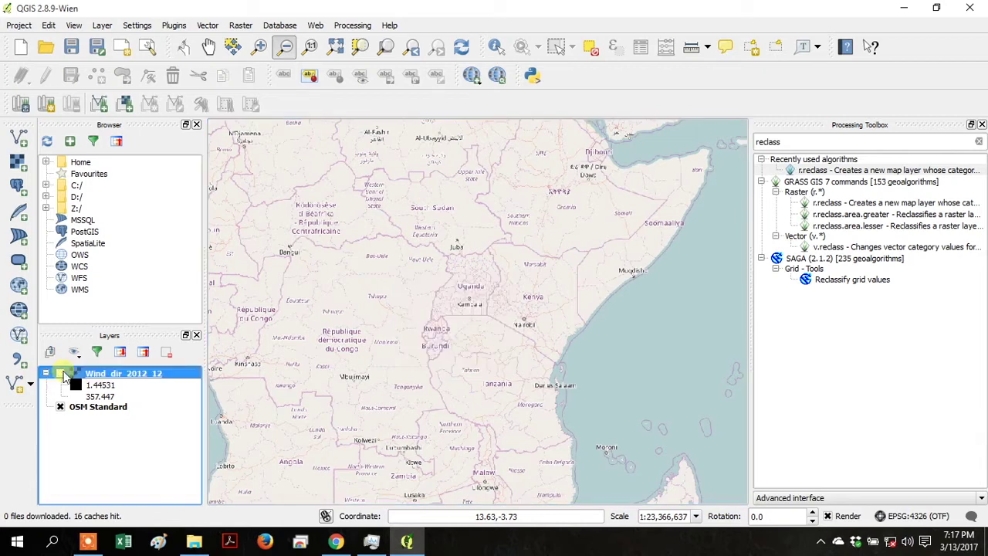
click(60, 373)
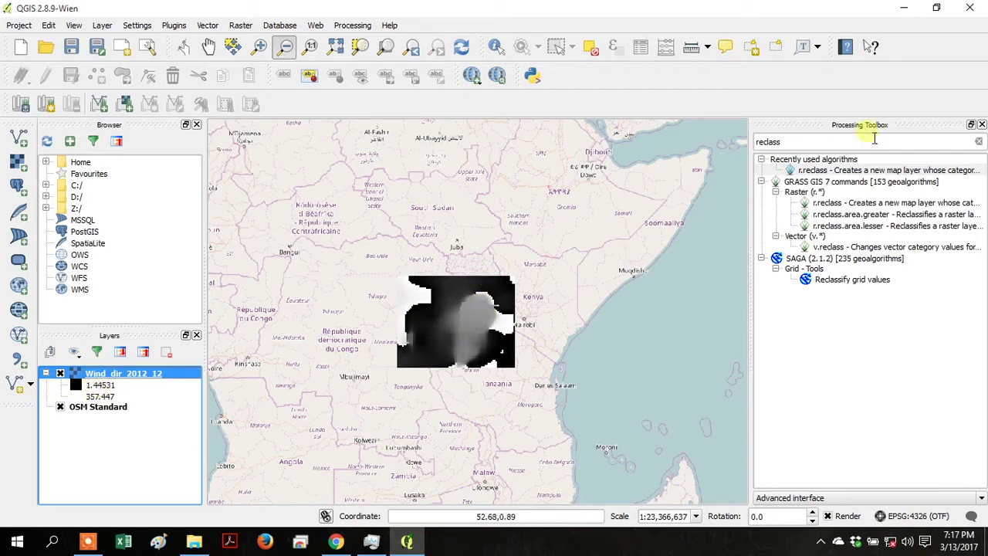
Run r.reclass on Wind_dir_2012_12 using rules file C:\temp\Wind\Wind_reclass.txt.
double_click(846, 204)
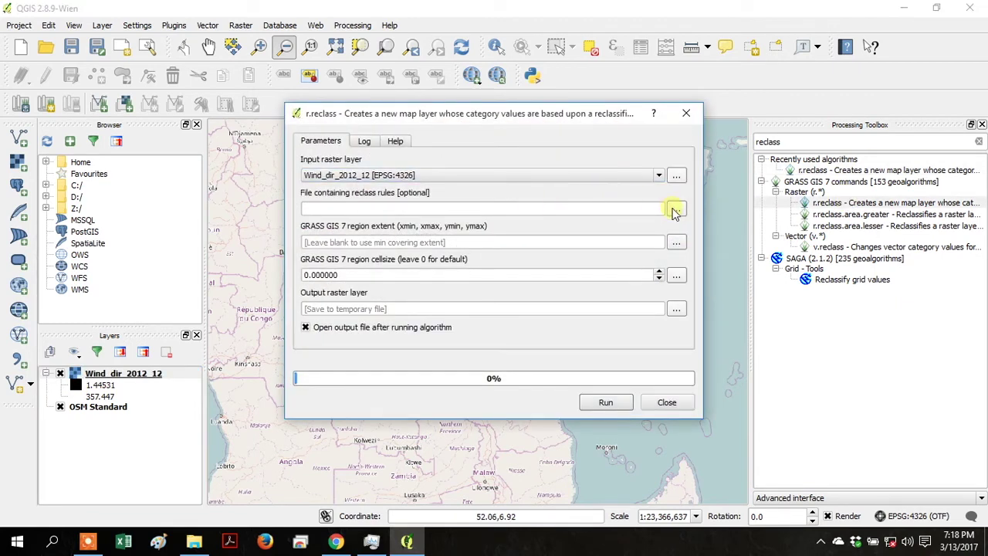
click(676, 209)
double_click(523, 252)
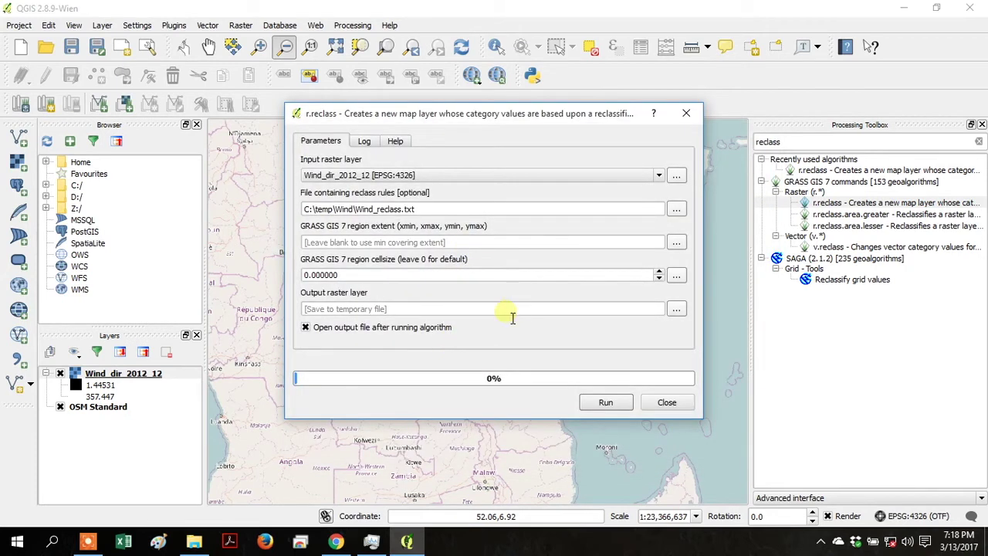
click(606, 402)
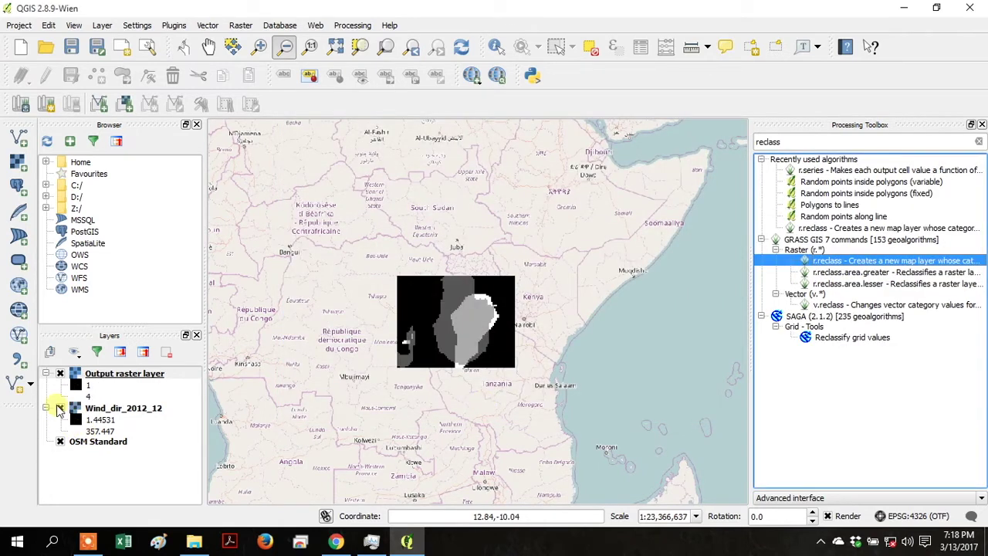
Hide the original Wind_dir_2012_12 raster and bring up the Add Vector Layer dialog.
click(60, 408)
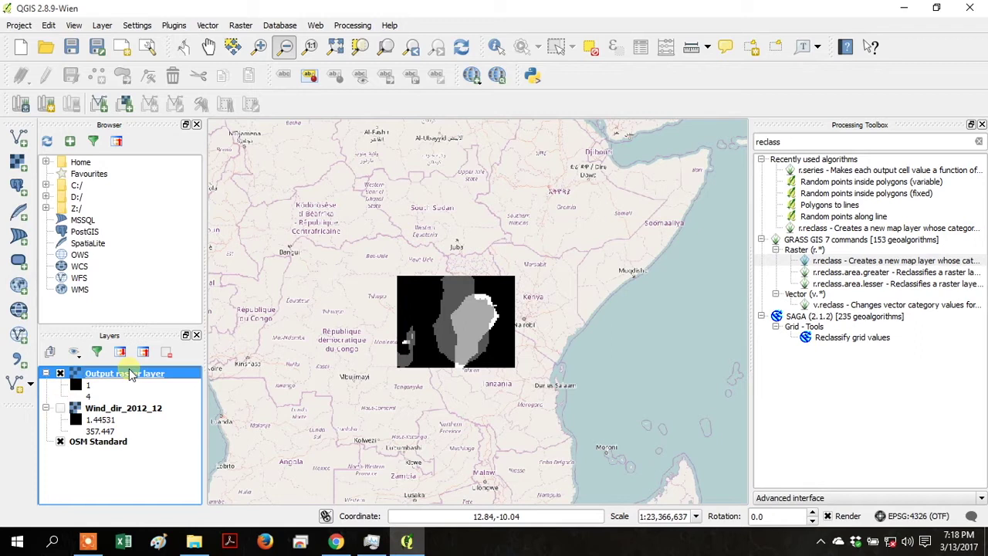
click(797, 141)
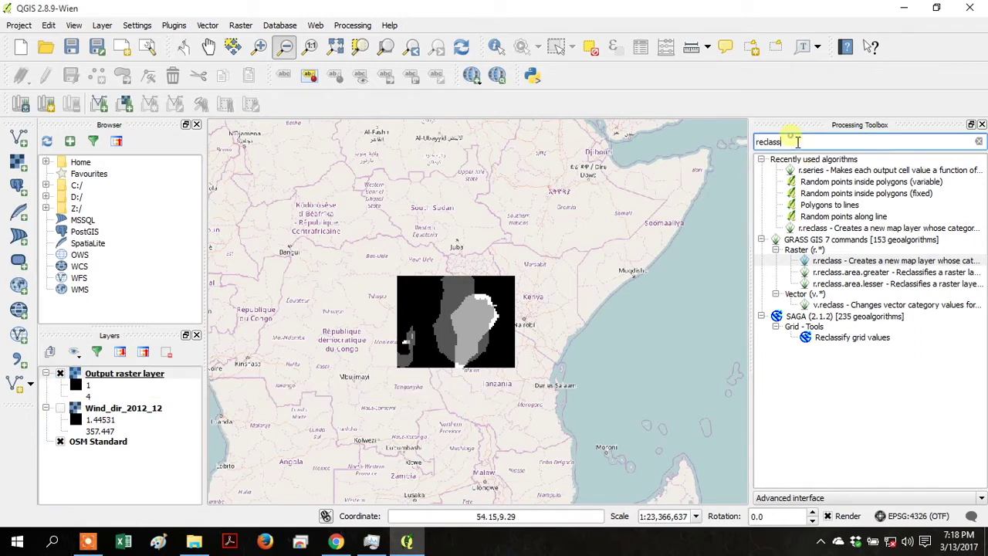
click(19, 139)
Load LakeVictoriaShoreline.dbf from C:\temp as a vector layer.
click(618, 299)
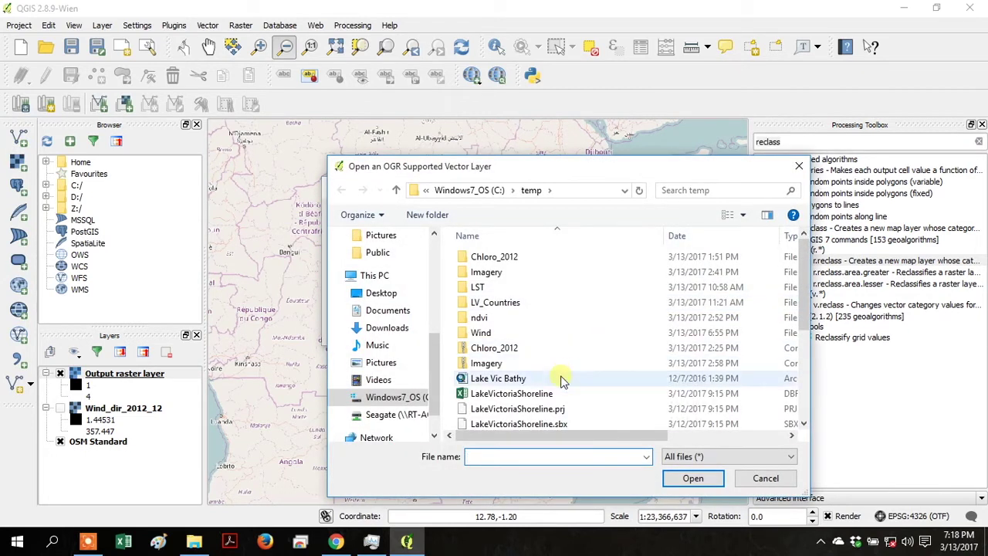
double_click(540, 395)
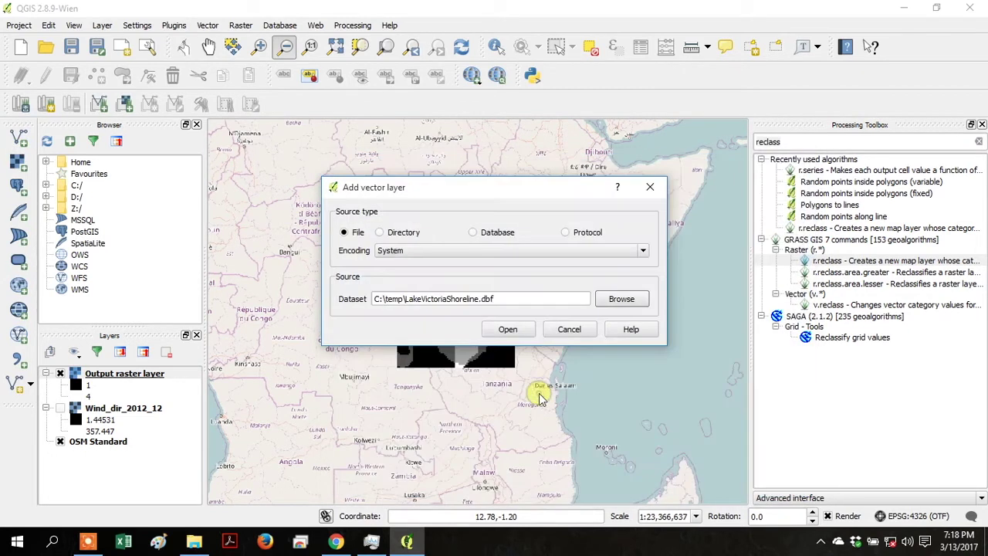
click(521, 330)
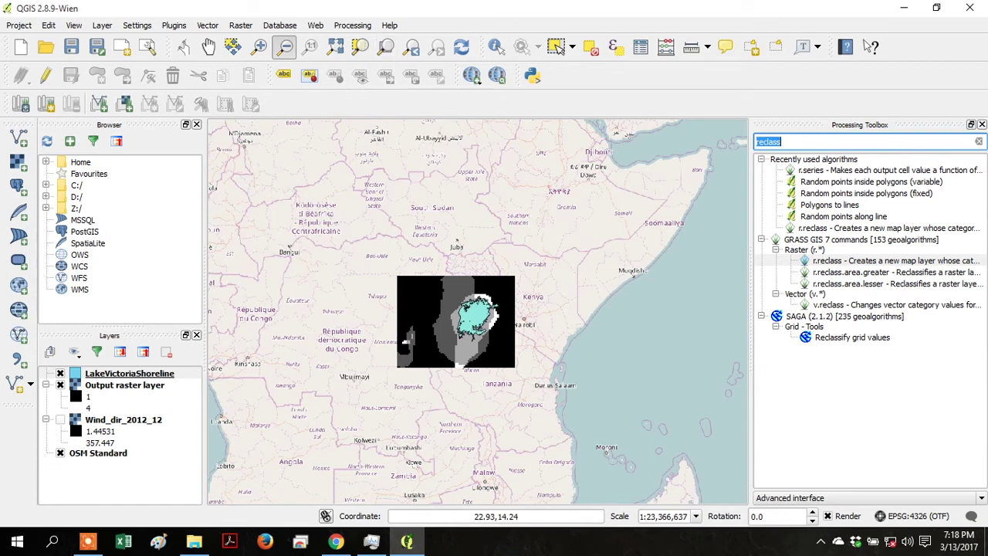
Open Raster > Extraction > Clipper and switch to clipping by the LakeVictoriaShoreline mask layer.
click(241, 25)
mouse_move(282, 115)
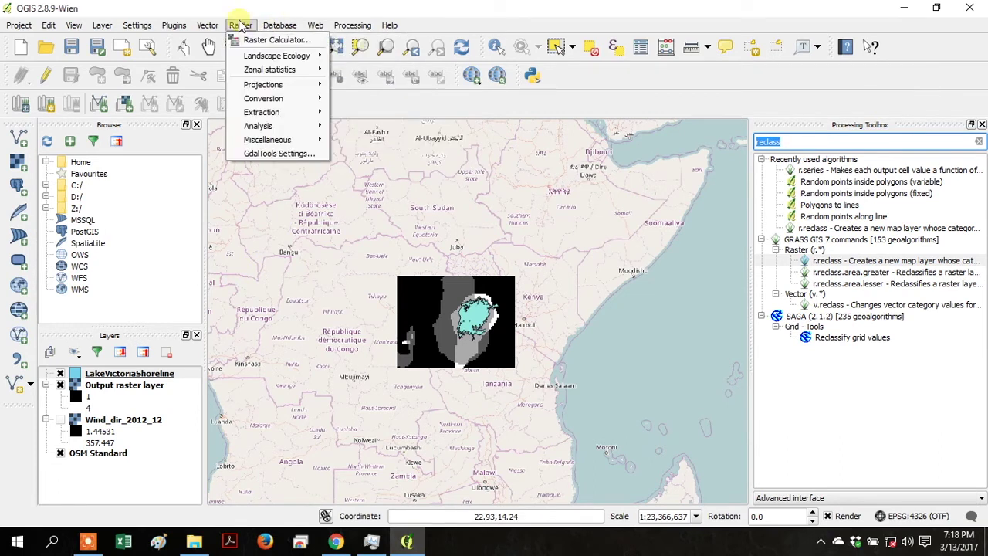
mouse_move(257, 70)
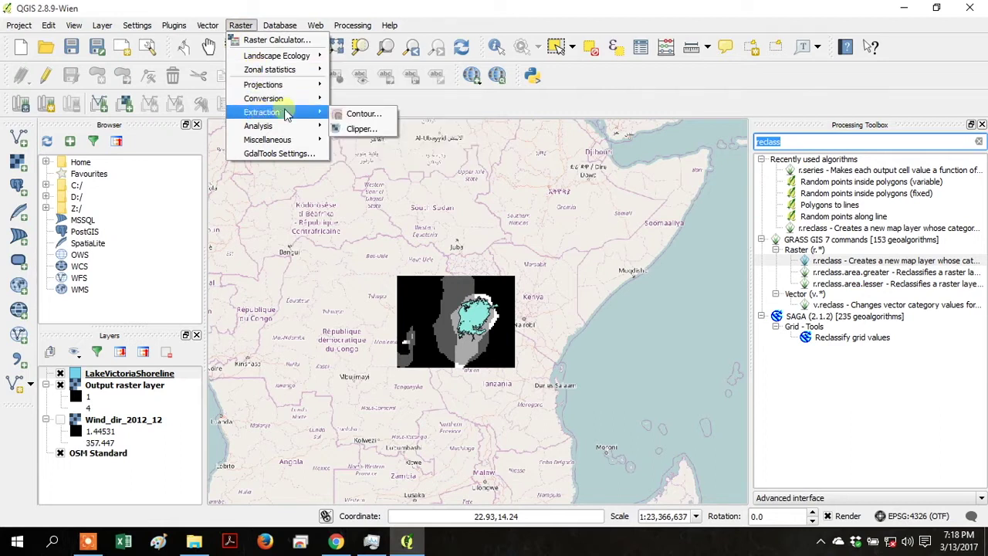
mouse_move(317, 113)
click(360, 128)
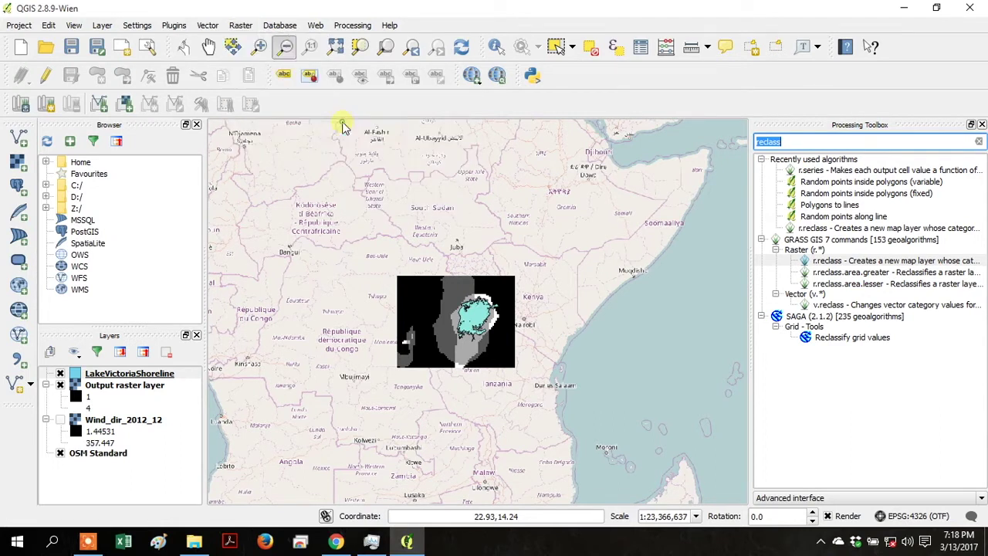
click(517, 220)
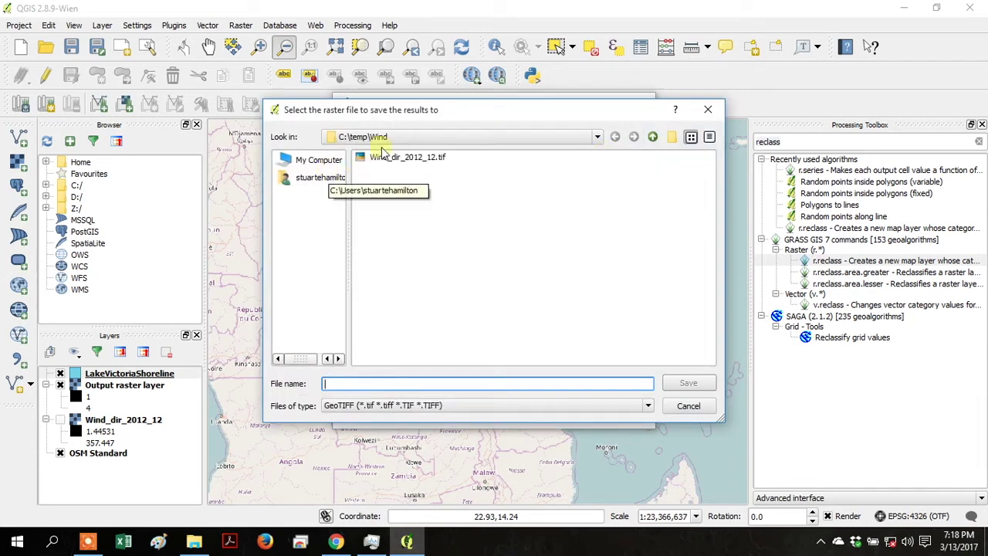
Set the output file to LV_Wind_dir_2012_12.tif and run the clip.
click(385, 157)
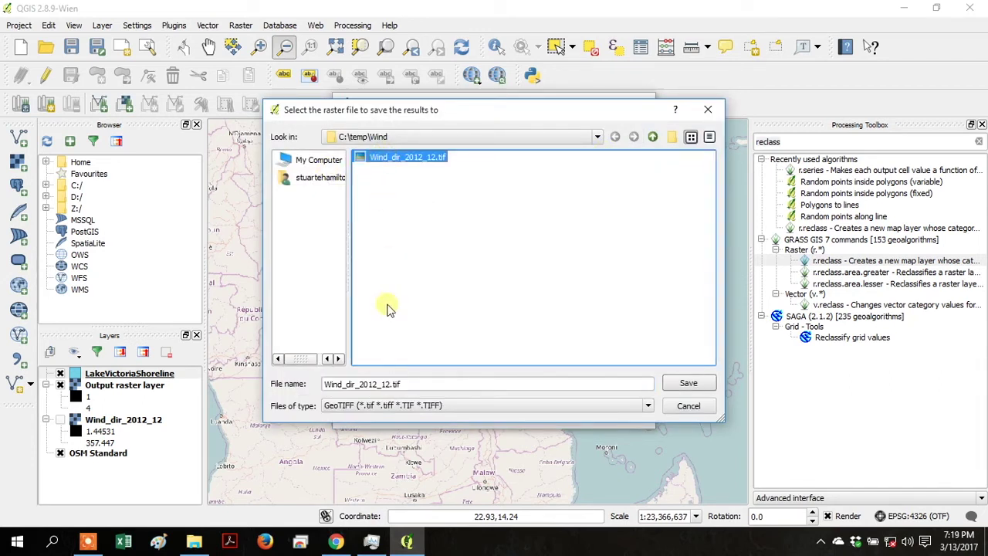
click(332, 386)
text(LV_)
click(688, 383)
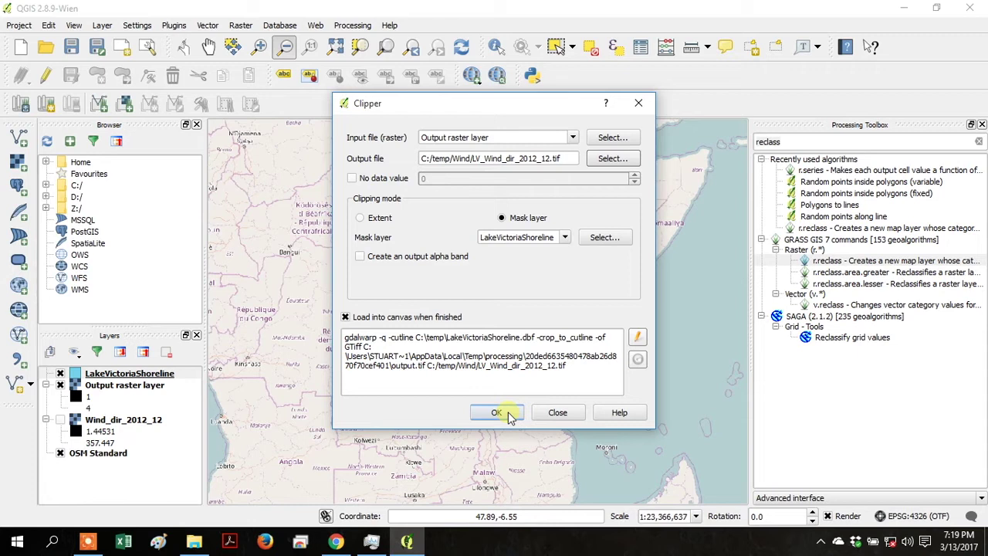
click(510, 416)
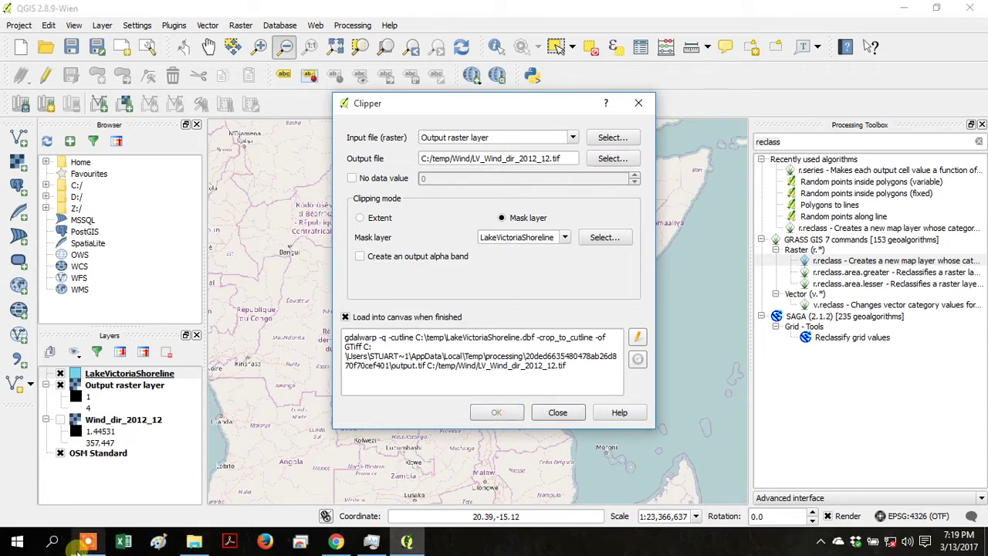
Dismiss the processing-completed notice and close the Clipper dialog.
click(86, 542)
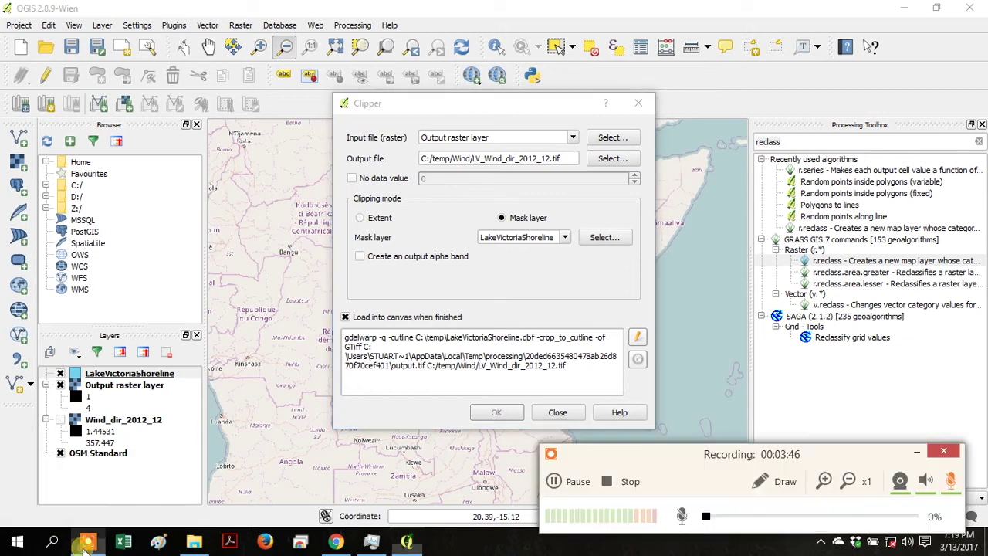
click(561, 490)
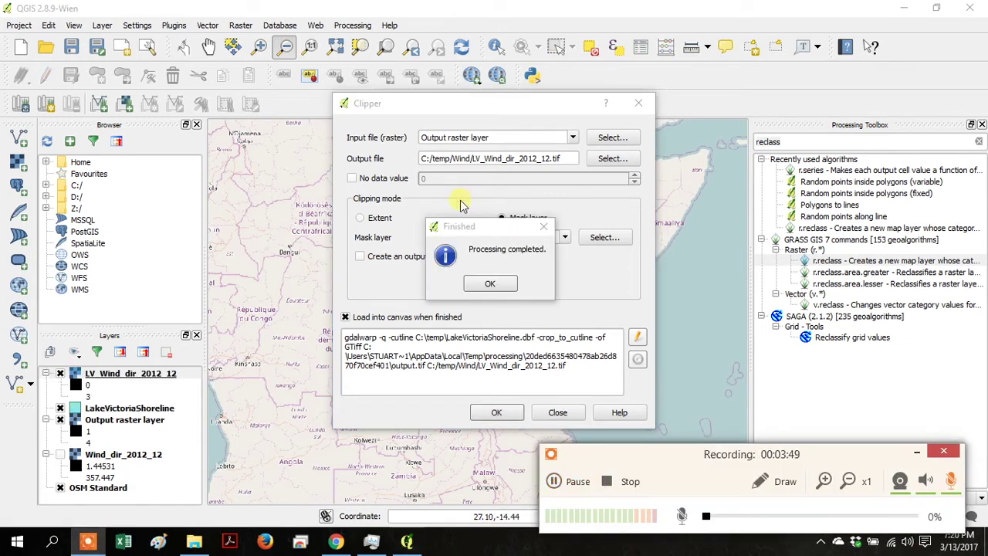
click(490, 289)
click(557, 412)
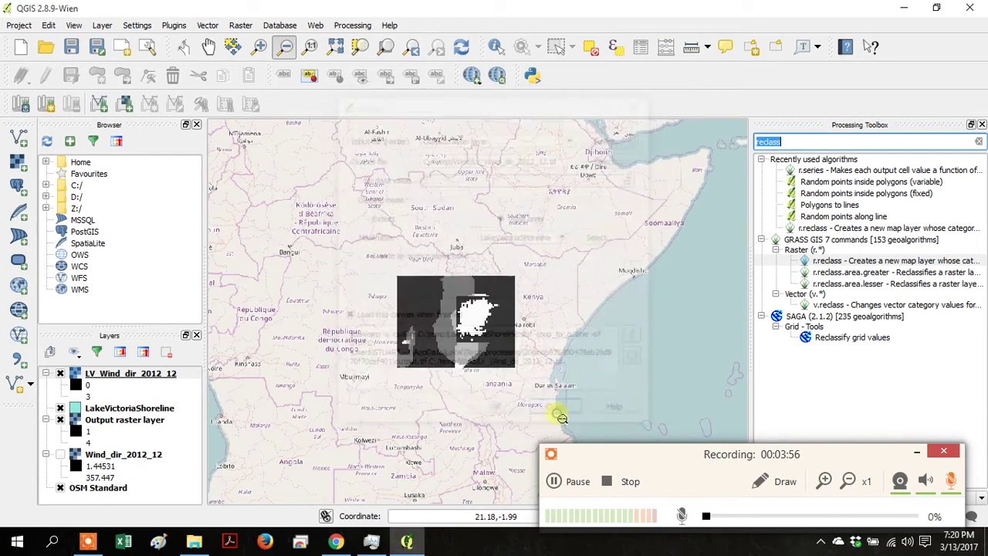
Remove the unclipped Output raster layer from the project.
right_click(126, 424)
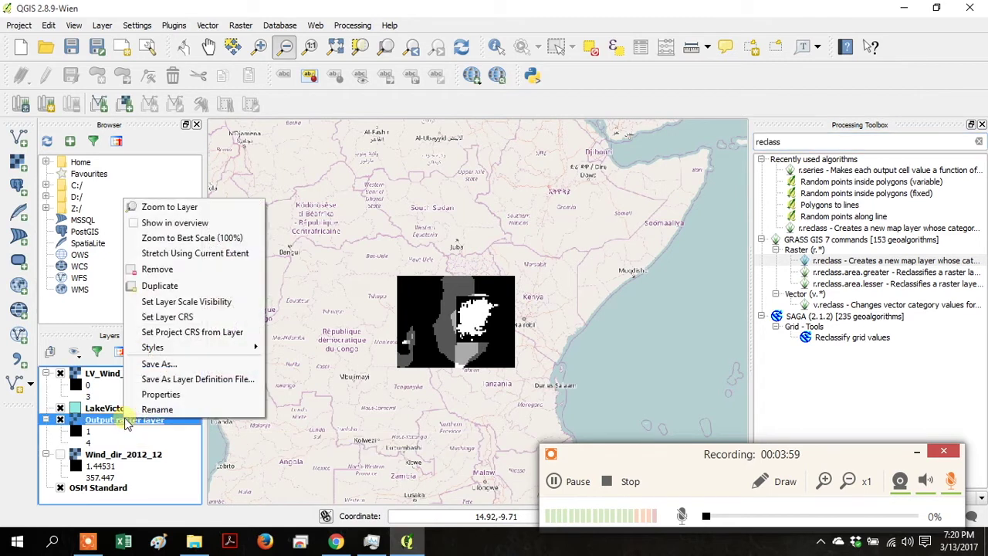
click(179, 268)
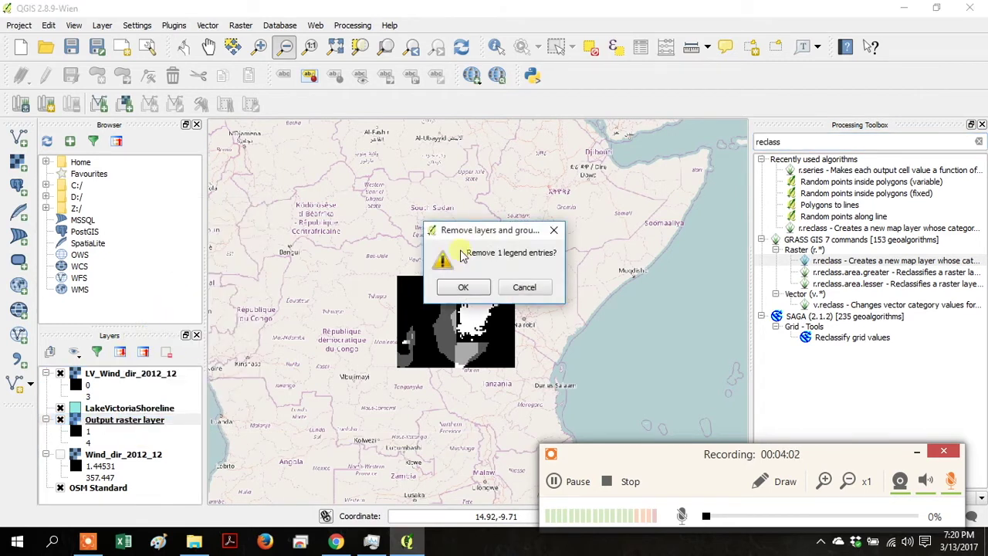
click(480, 287)
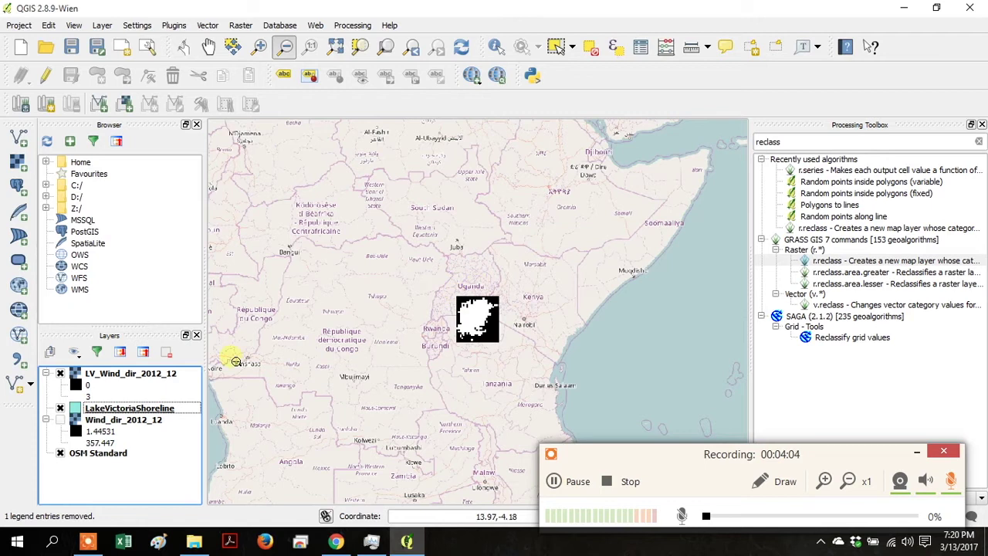
Style LV_Wind_dir_2012_12 as singleband pseudocolor with equal interval and 4 classes.
right_click(114, 381)
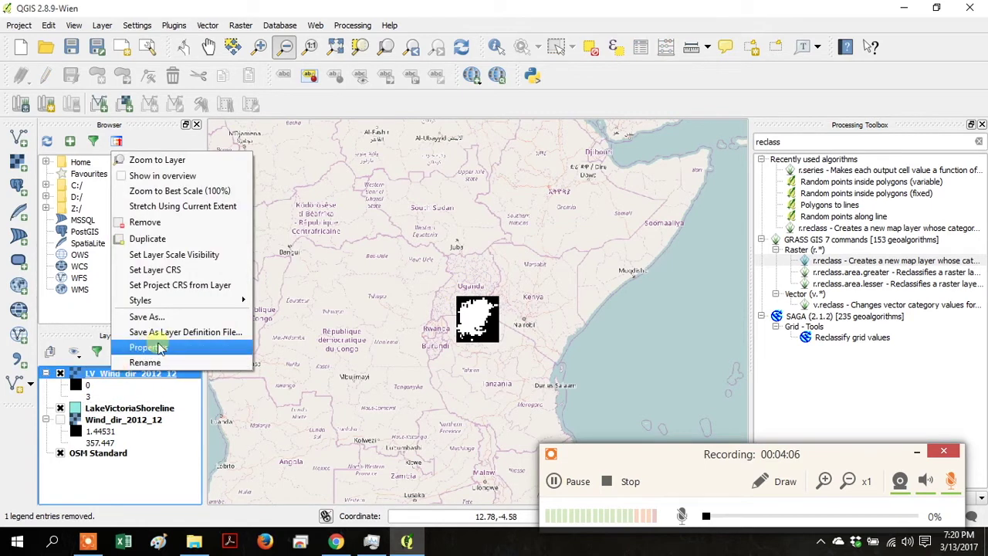
click(157, 345)
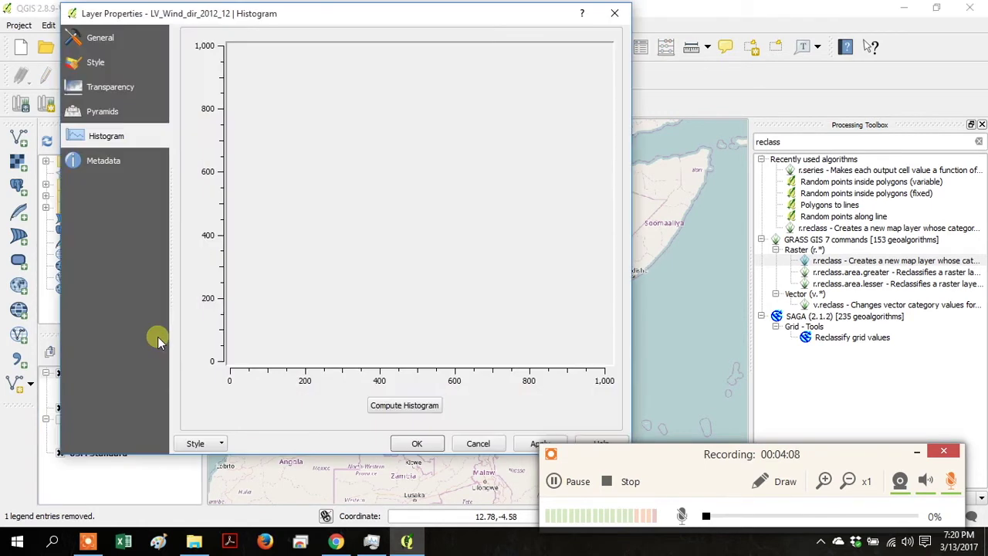
click(110, 49)
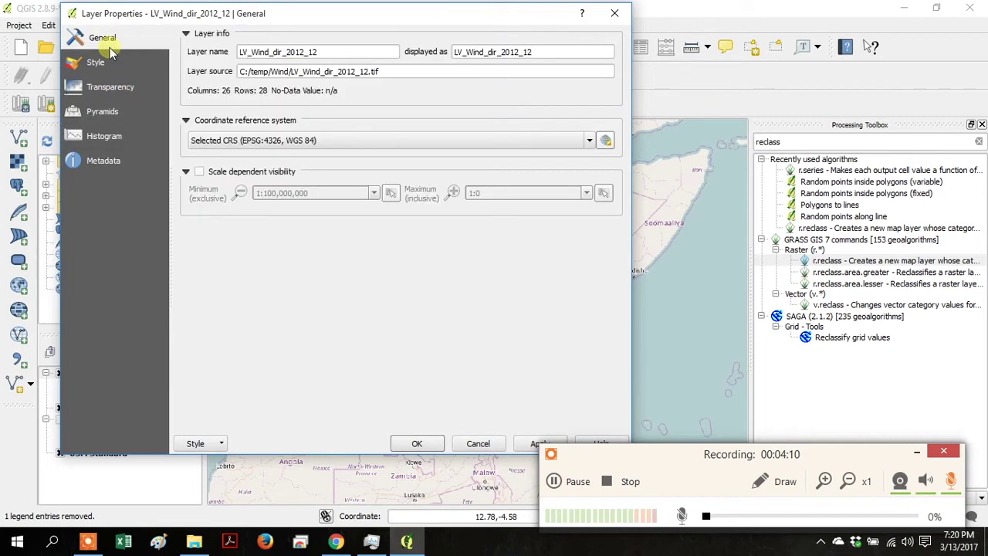
click(99, 63)
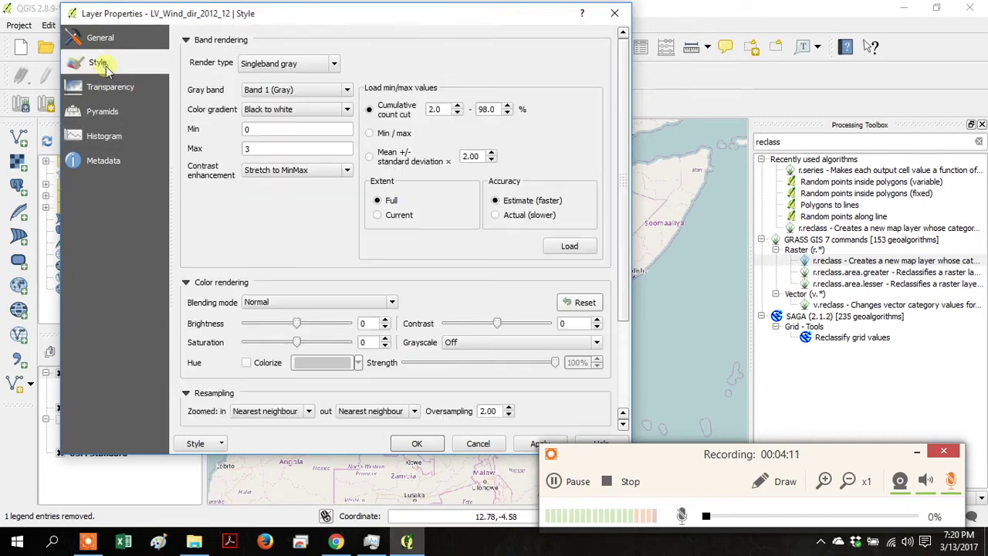
click(281, 65)
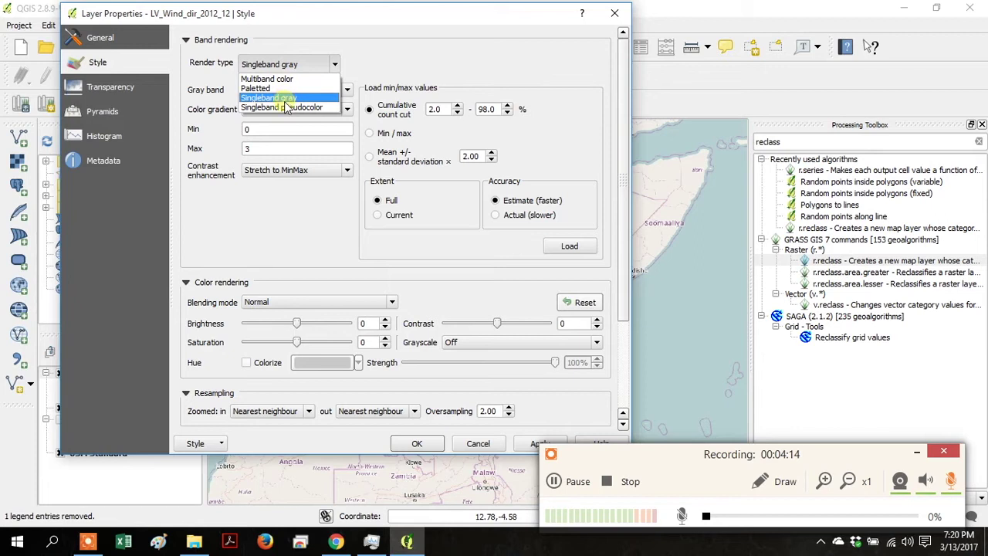
click(287, 108)
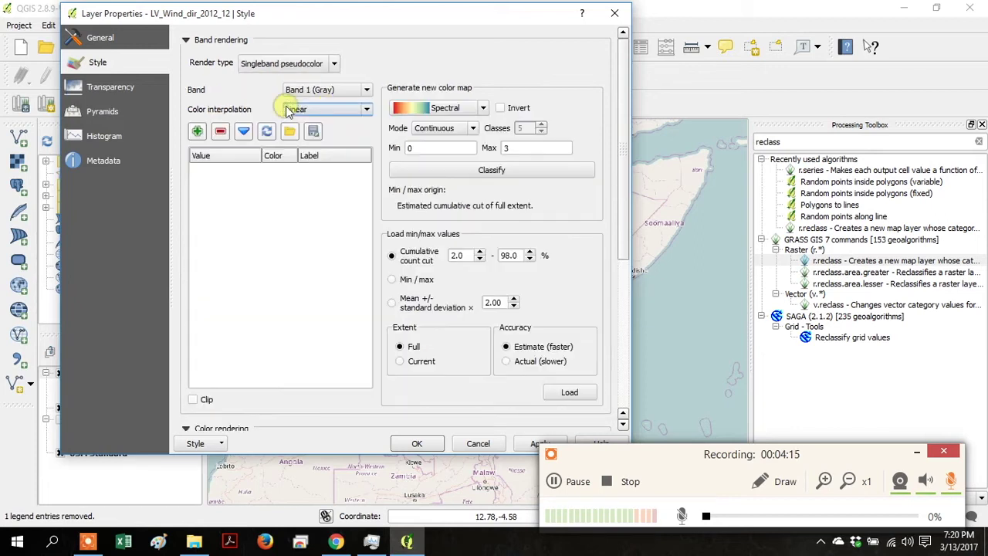
click(434, 128)
click(437, 151)
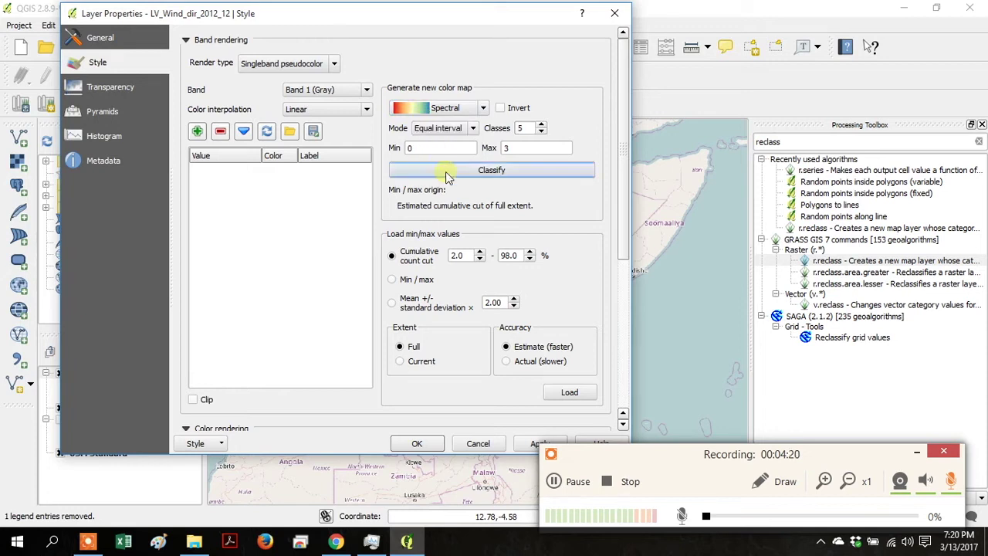
click(447, 172)
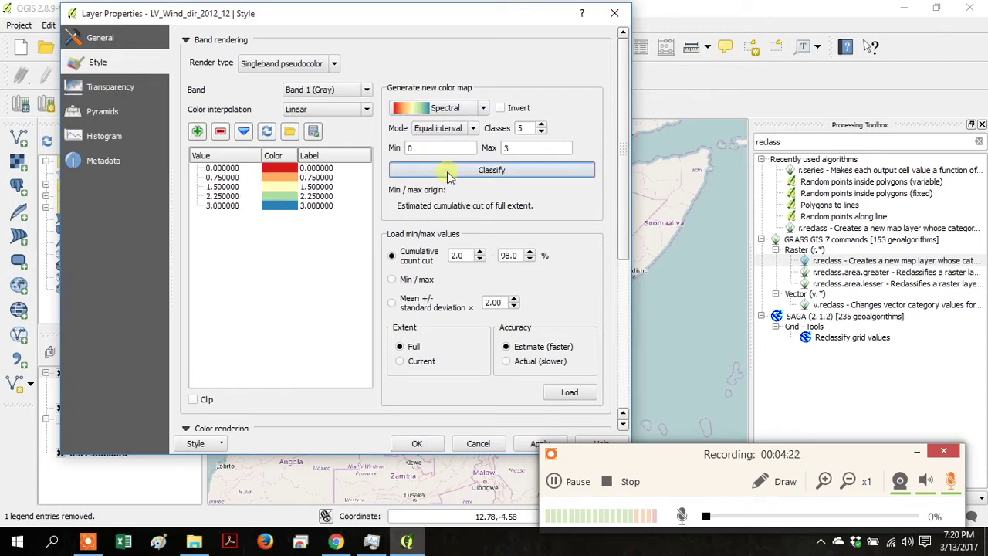
click(542, 132)
click(522, 175)
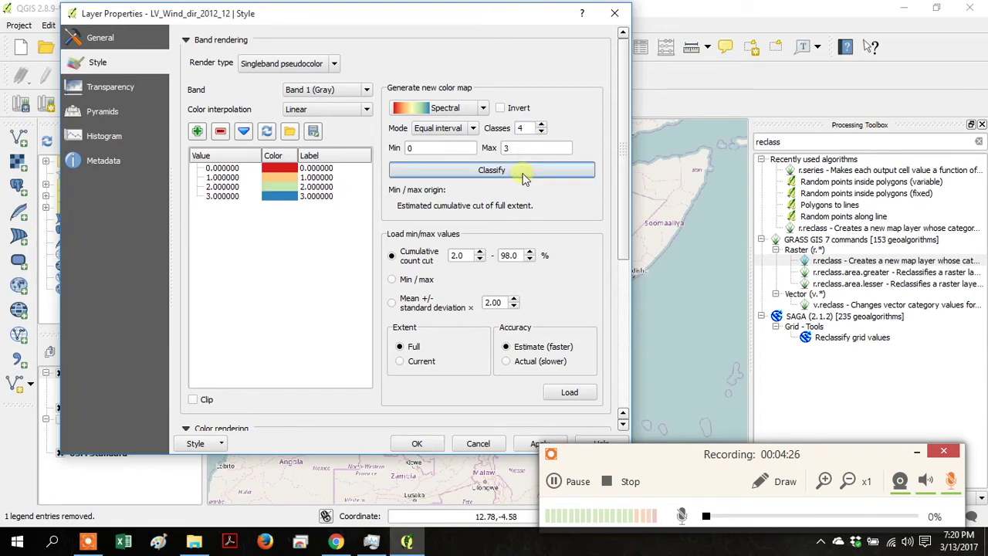
click(417, 444)
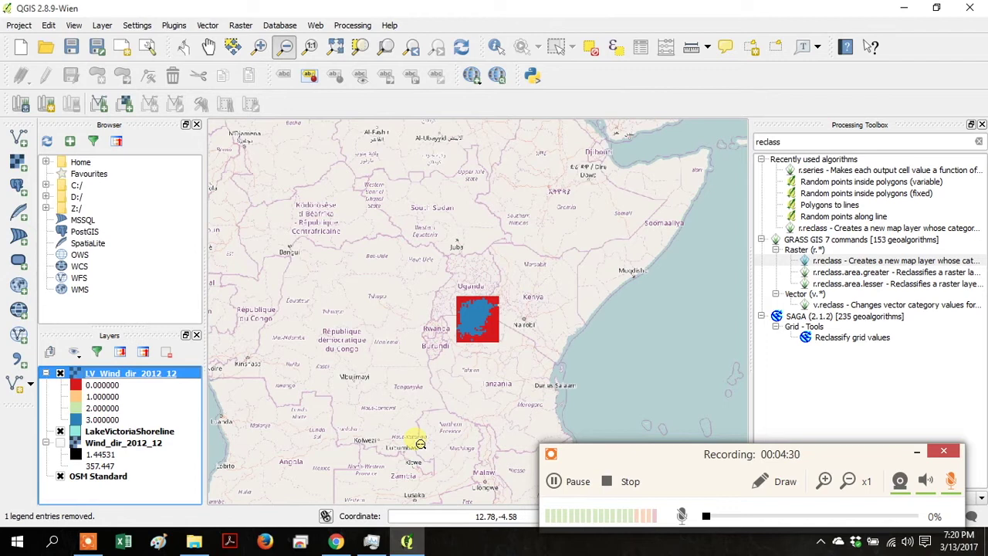
Choose Output raster layer as the input in Clip raster by mask layer.
click(575, 482)
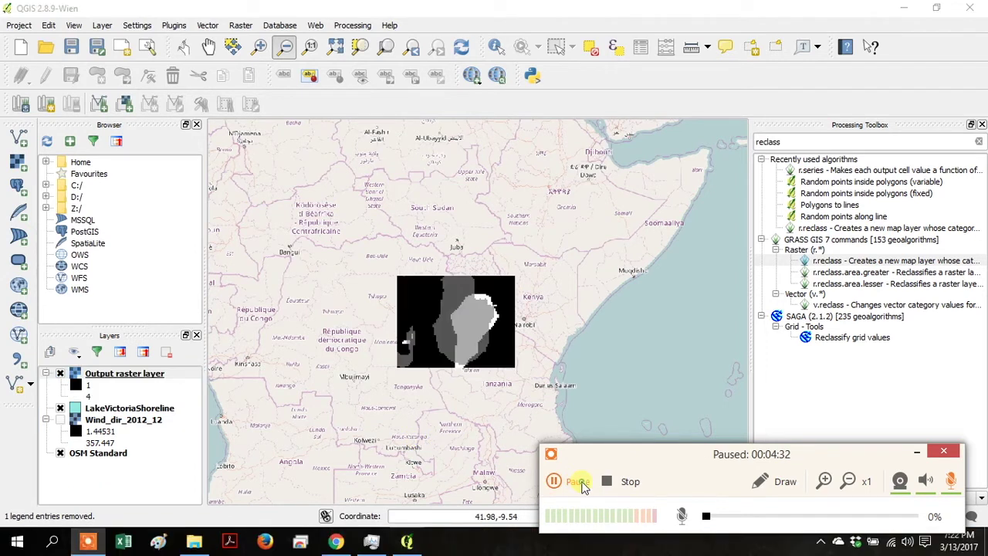
click(577, 481)
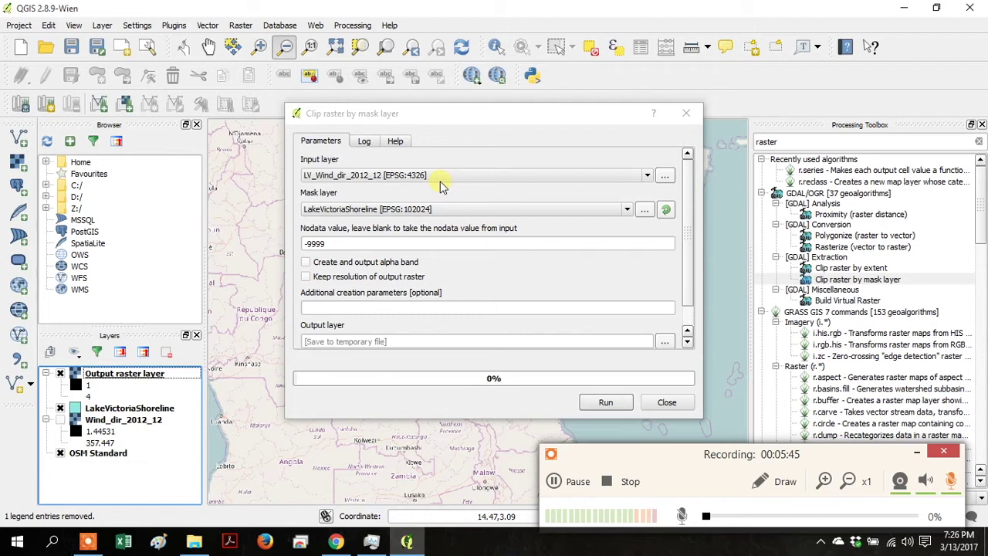
click(442, 178)
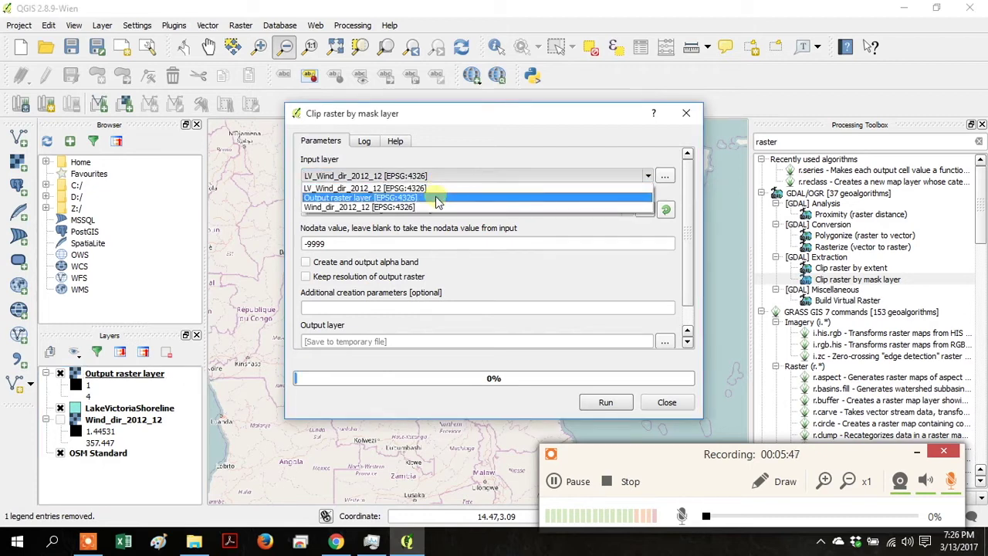
click(437, 198)
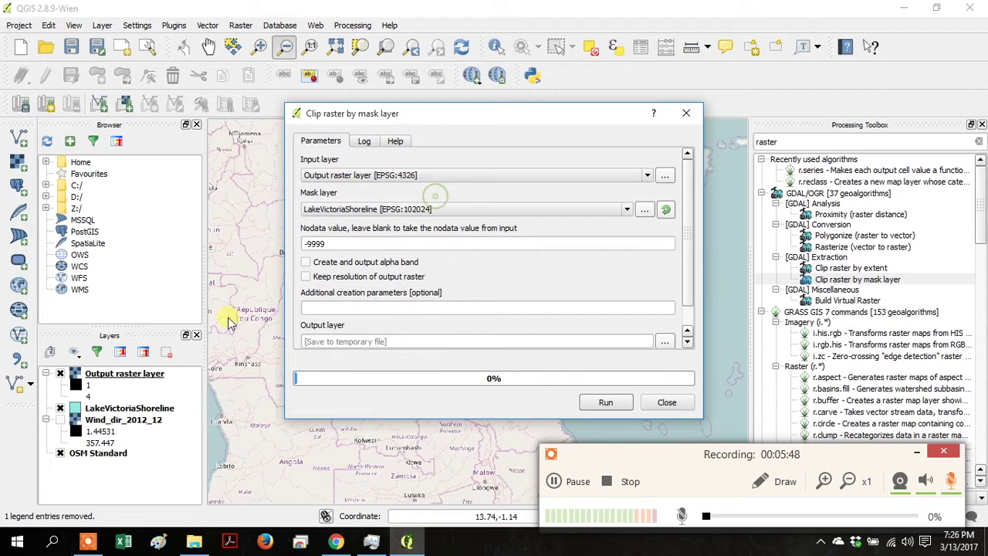
Remove the Wind_dir_2012_12 layer from the project.
right_click(93, 420)
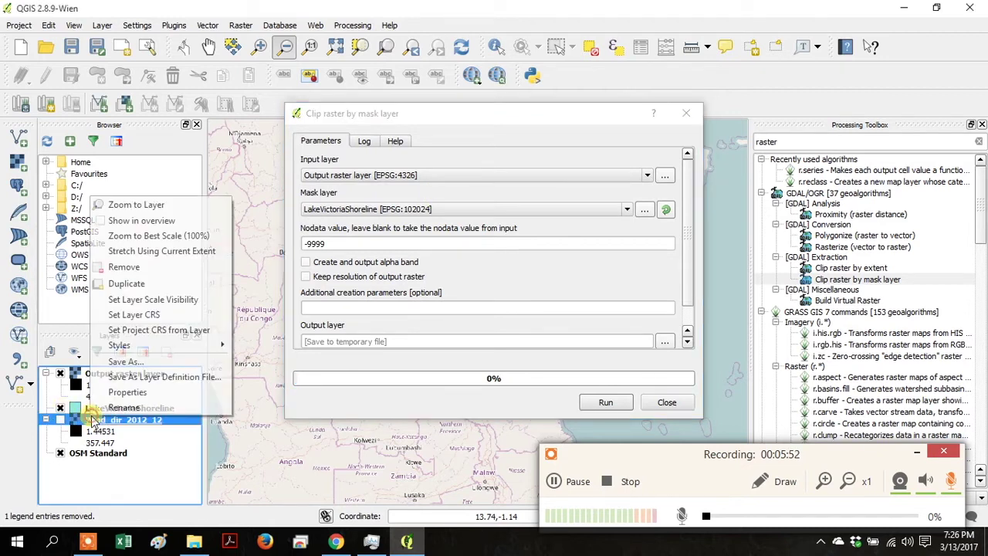
click(156, 269)
click(468, 291)
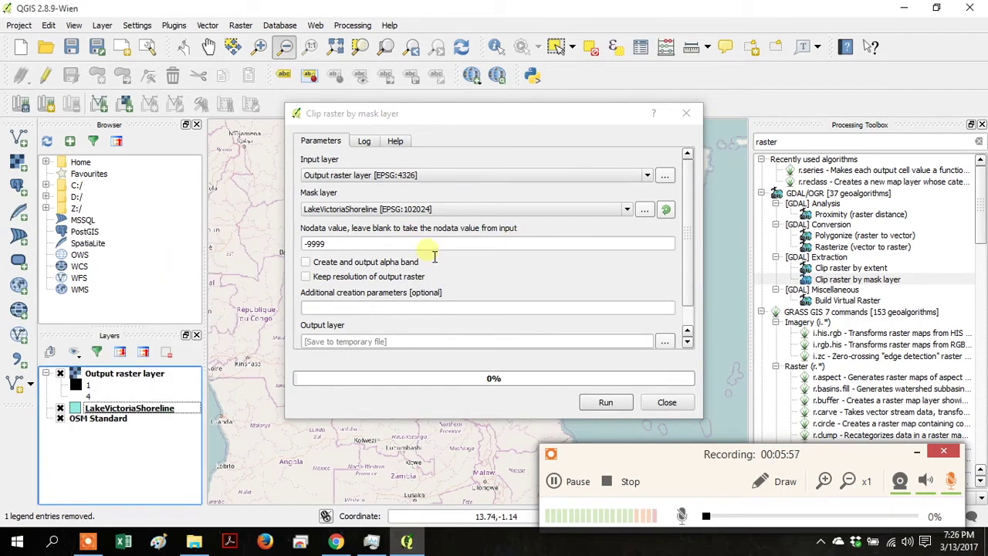
Tick Keep resolution and run the clip, proceeding despite the mismatched CRS.
click(407, 278)
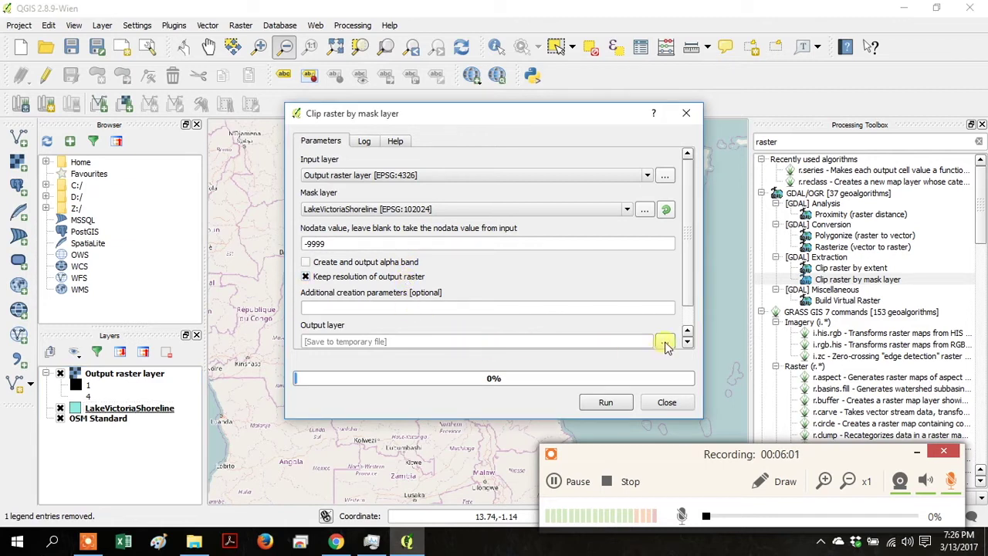
click(605, 405)
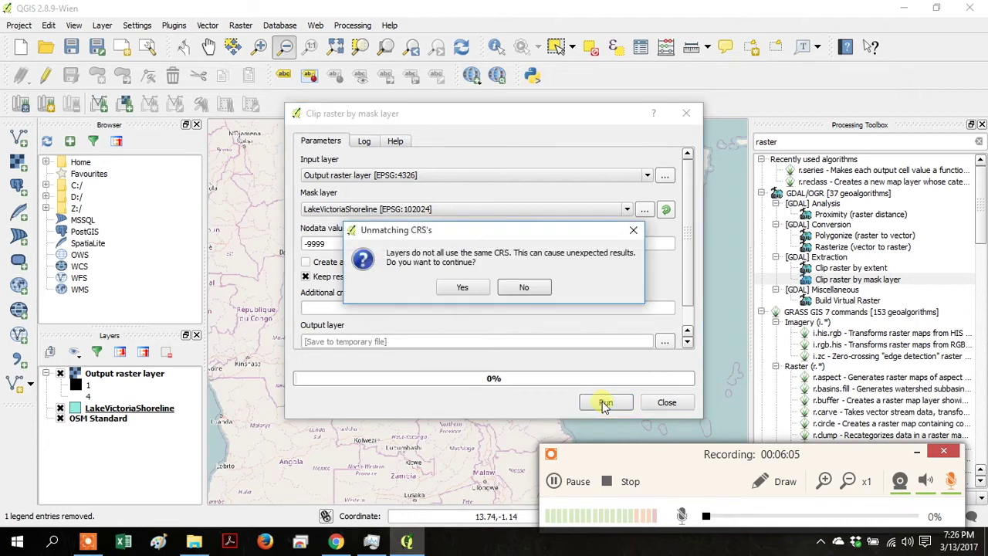
click(466, 288)
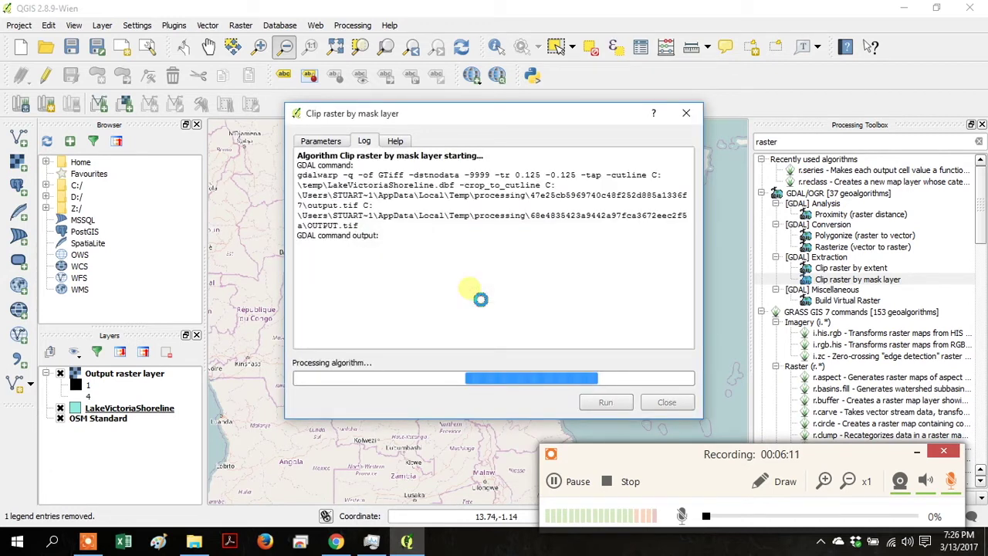
click(560, 480)
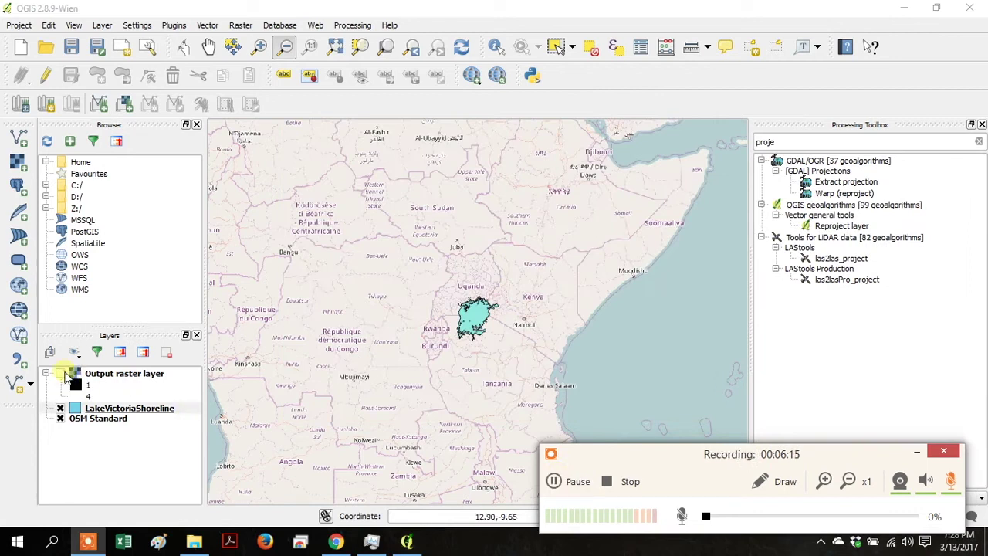
Move LakeVictoriaShoreline above Output raster layer and leave the raster visible beneath it.
click(60, 372)
click(60, 373)
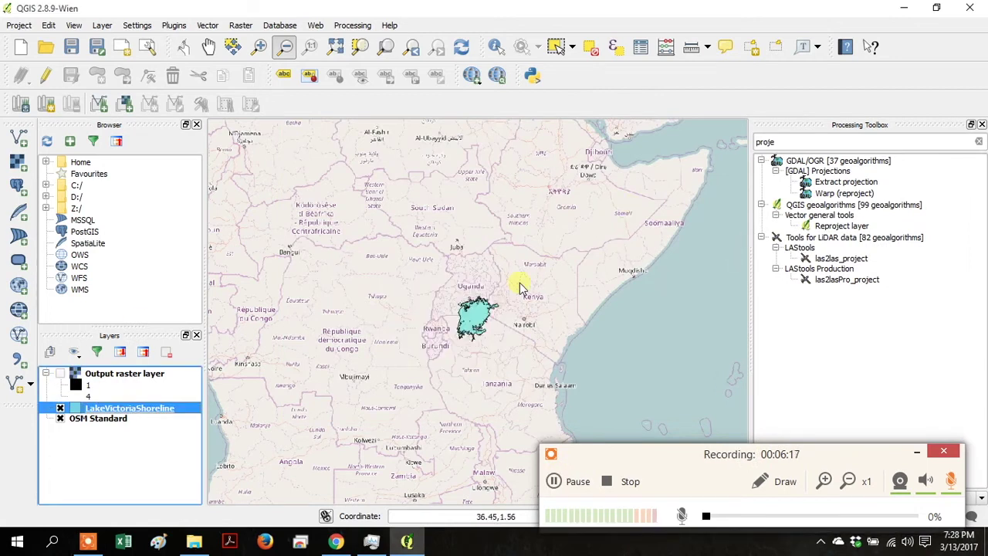
click(59, 373)
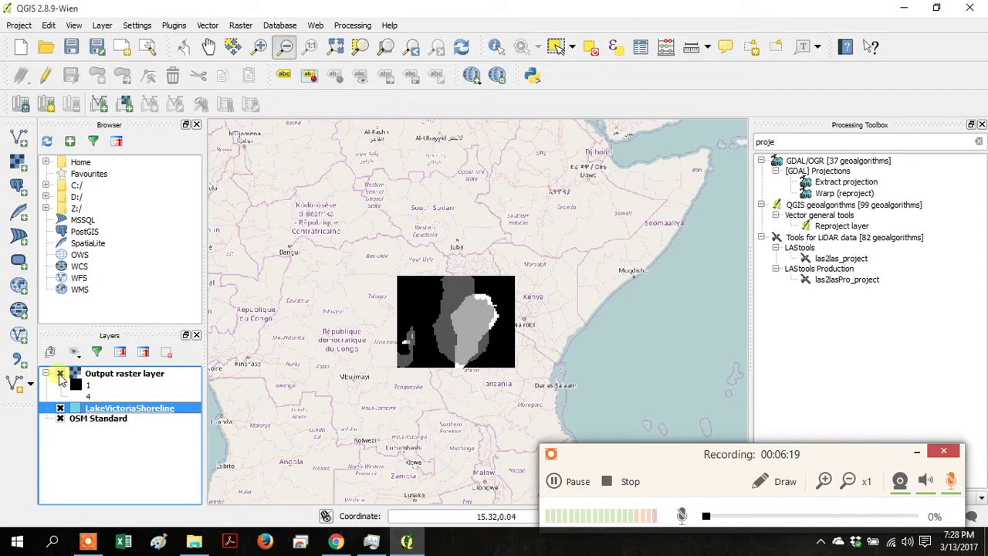
click(59, 374)
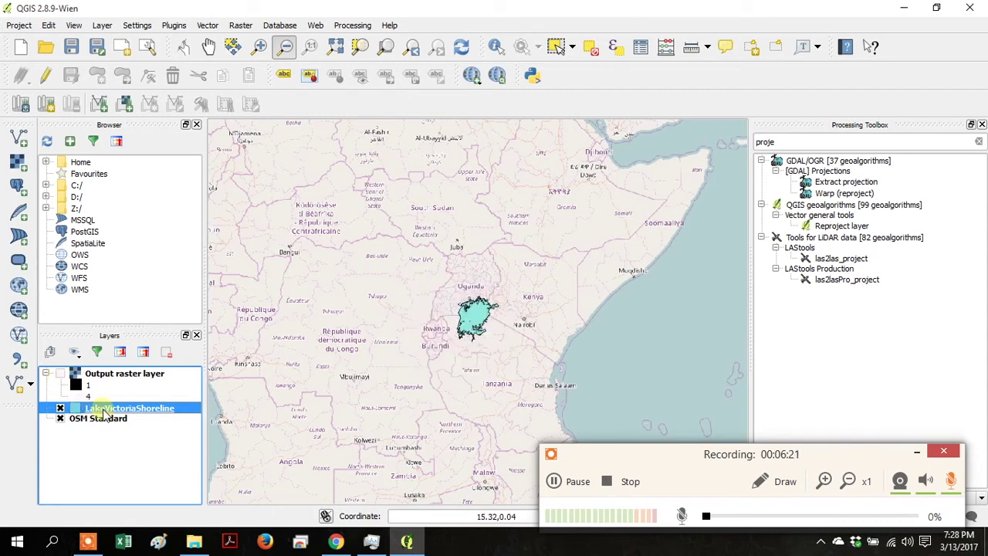
mouse_move(102, 413)
mouse_down()
mouse_move(104, 390)
mouse_move(162, 374)
mouse_move(126, 376)
mouse_move(122, 425)
mouse_move(122, 415)
mouse_up()
click(61, 385)
click(62, 386)
click(61, 385)
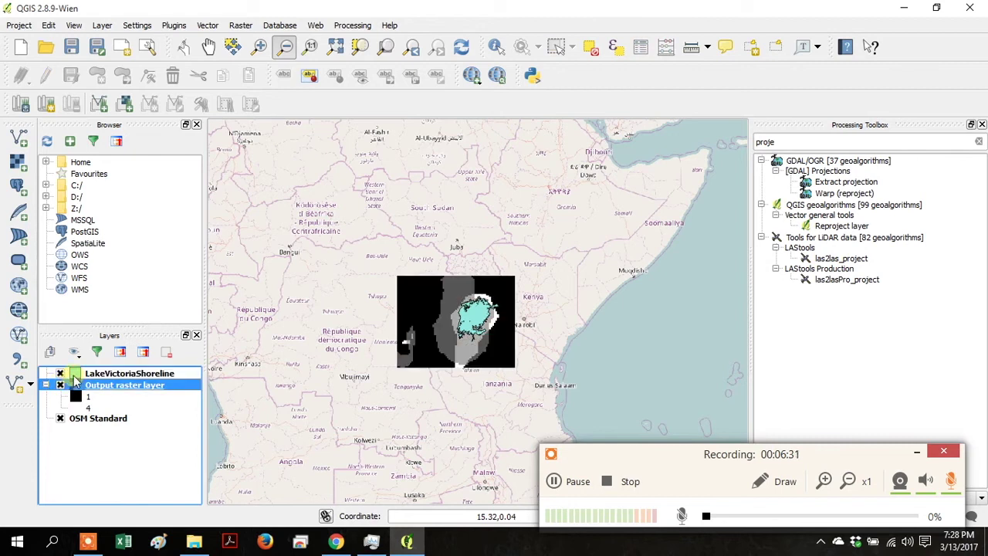
Set the LakeVictoriaShoreline fill colour opacity to 0%.
click(75, 375)
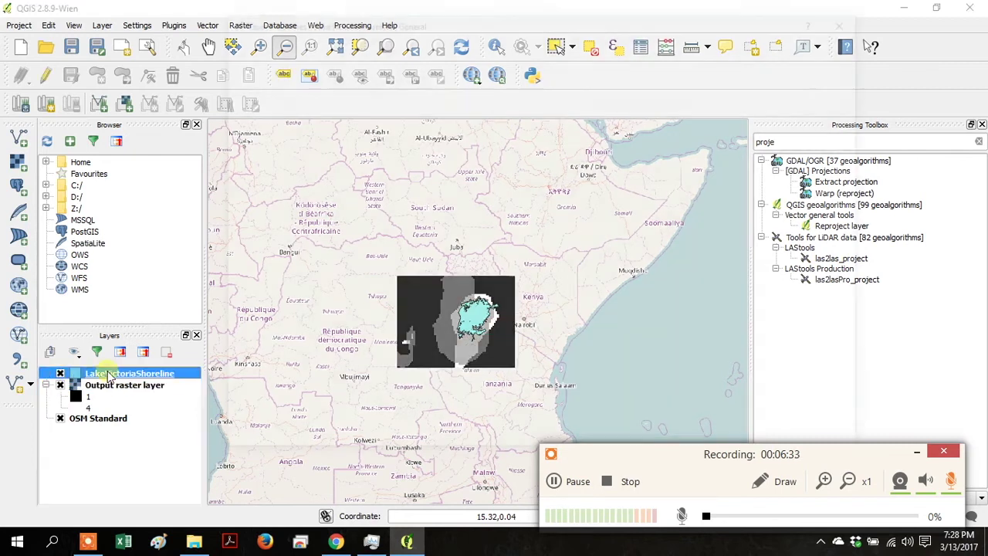
double_click(75, 375)
click(259, 67)
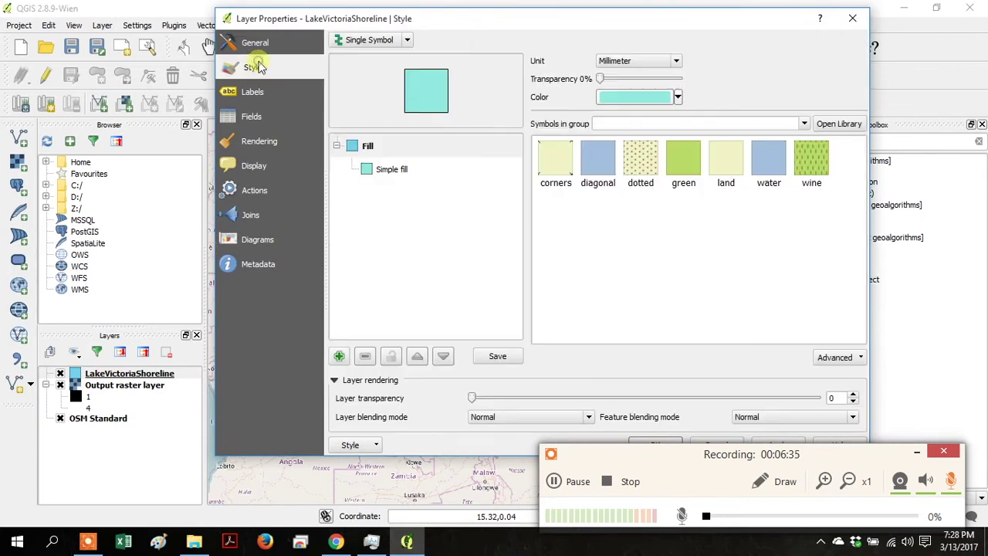
click(651, 105)
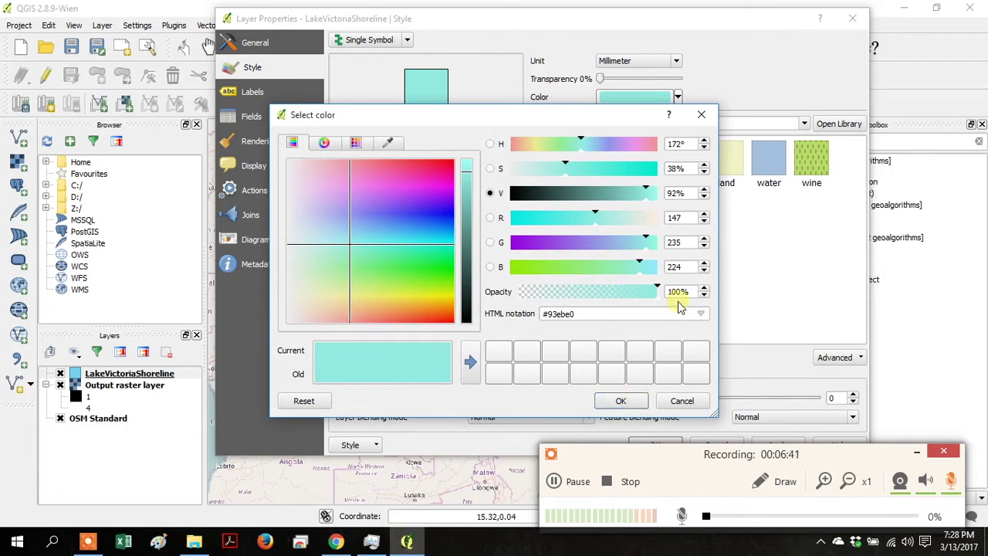
drag(696, 293, 634, 300)
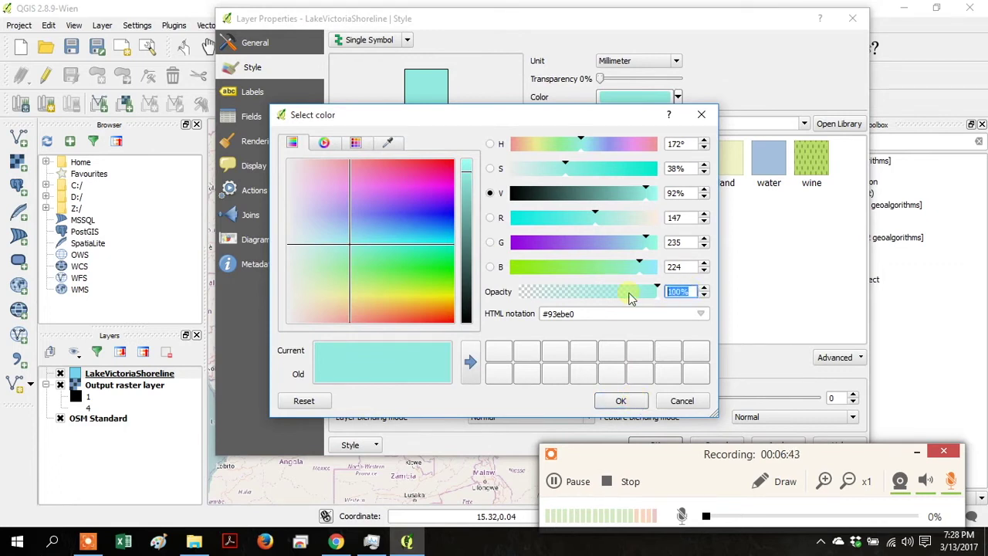
text(0)
click(618, 400)
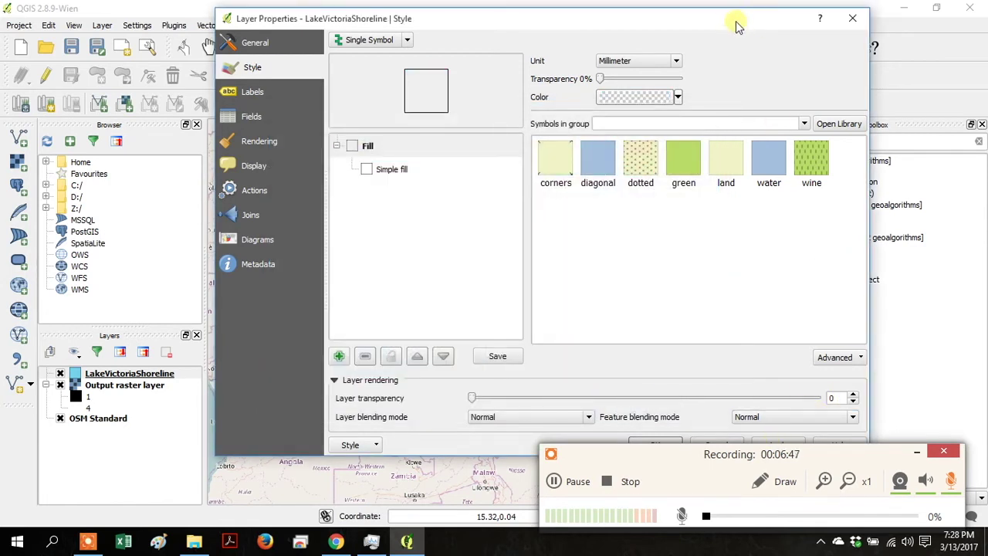
Apply the transparent shoreline style and zoom the map into Lake Victoria.
drag(737, 27, 613, 19)
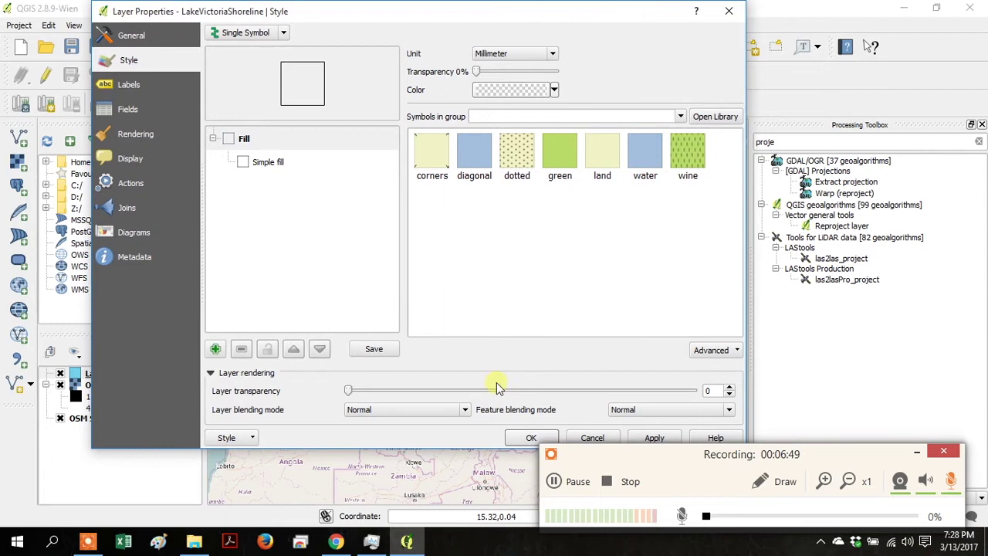
click(530, 437)
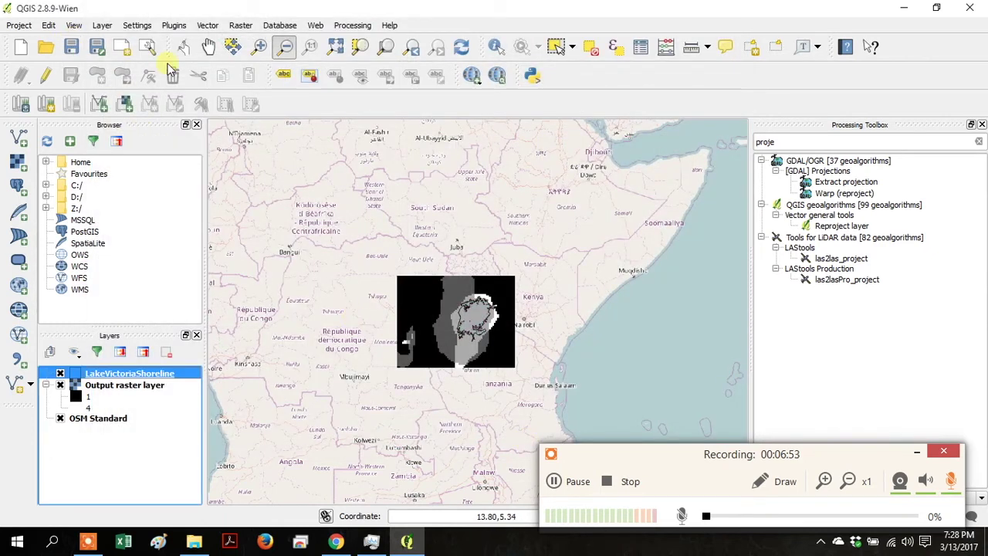
click(260, 48)
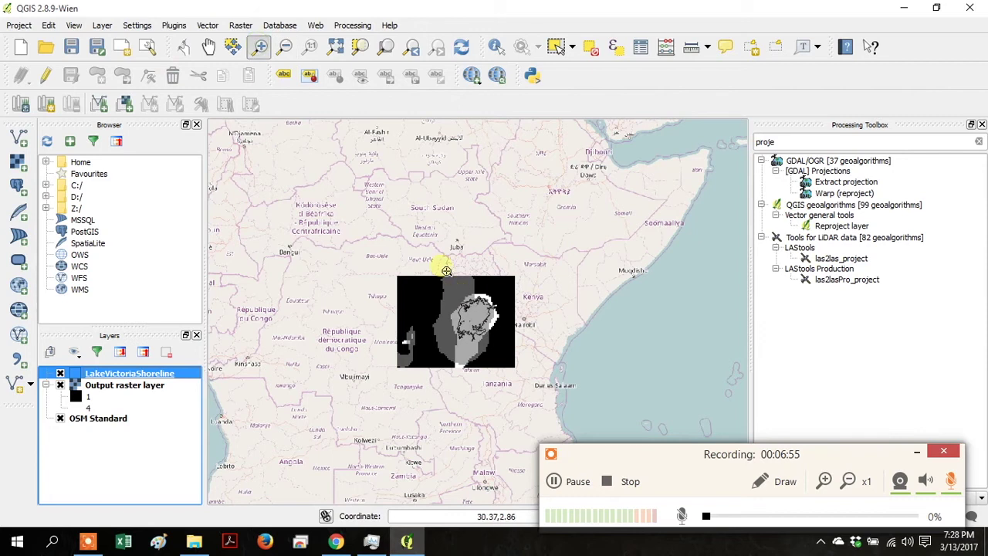
drag(444, 268, 505, 349)
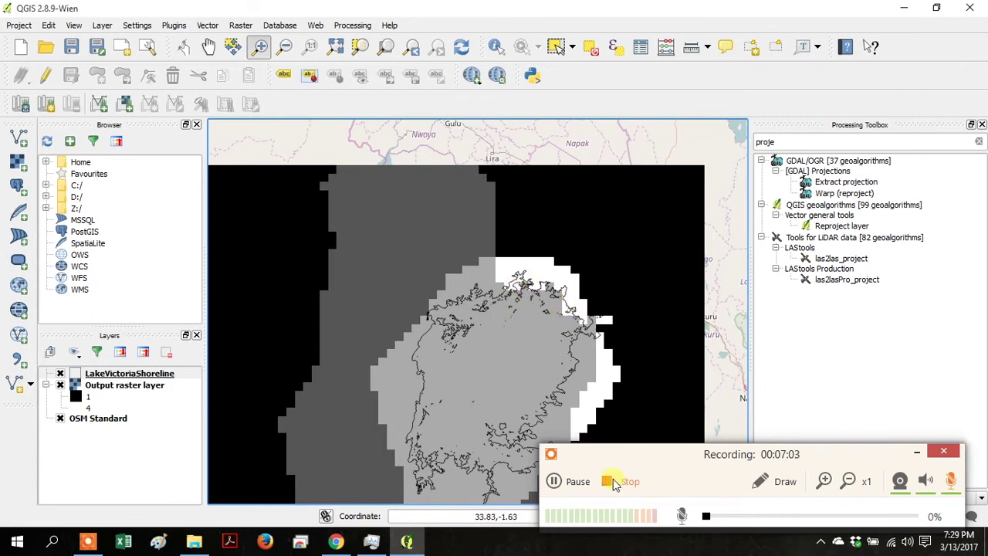
Open the Reproject layer tool with LakeVictoriaShoreline as the input.
click(575, 476)
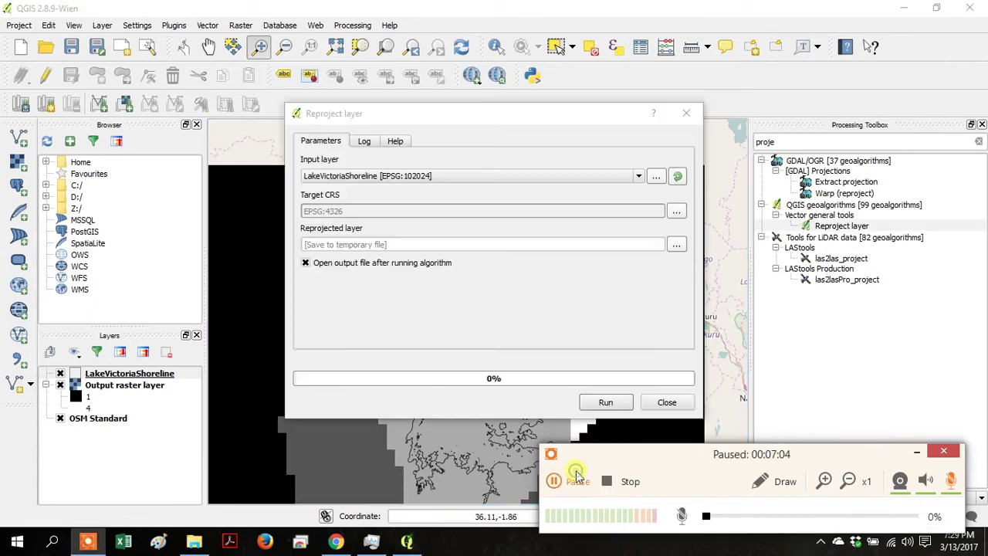
click(575, 476)
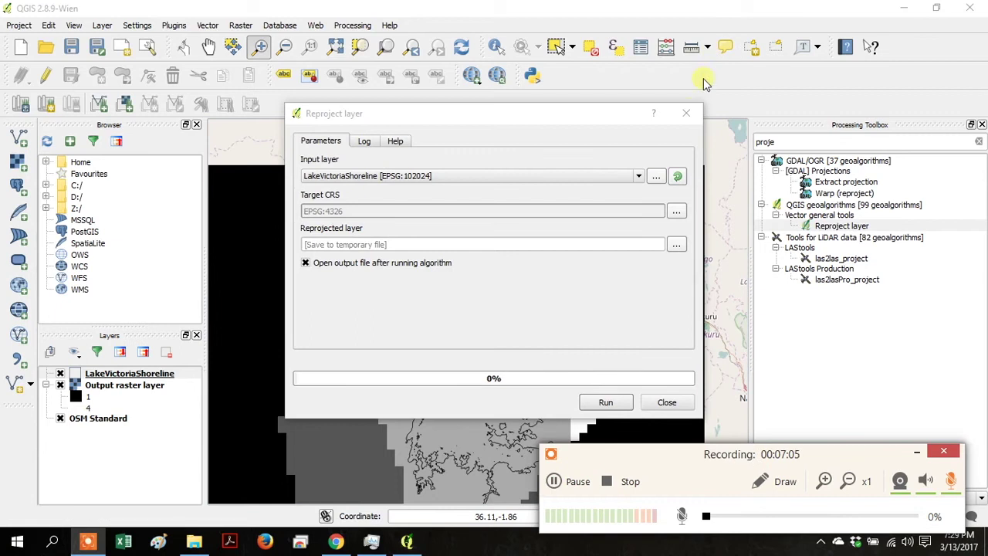
click(686, 114)
double_click(855, 227)
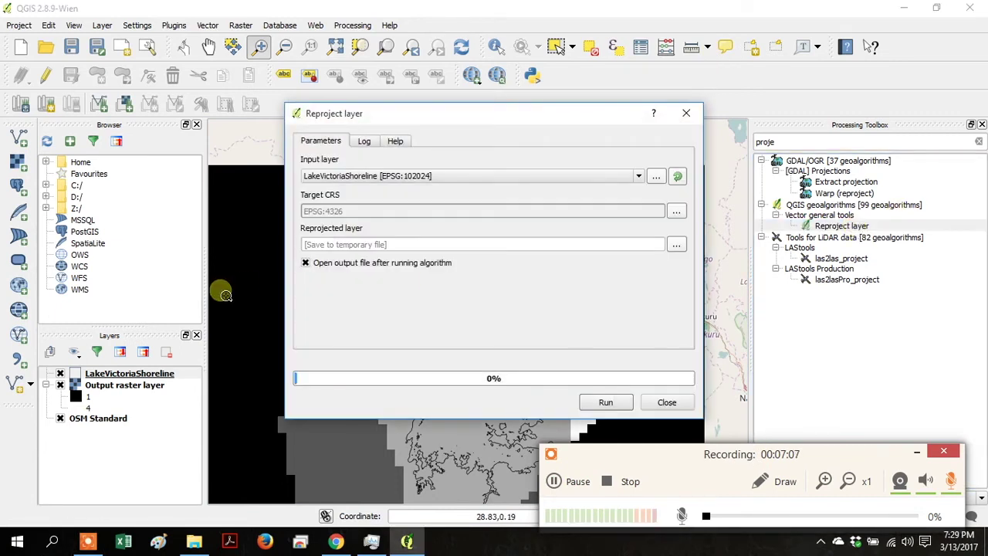
drag(117, 374, 120, 339)
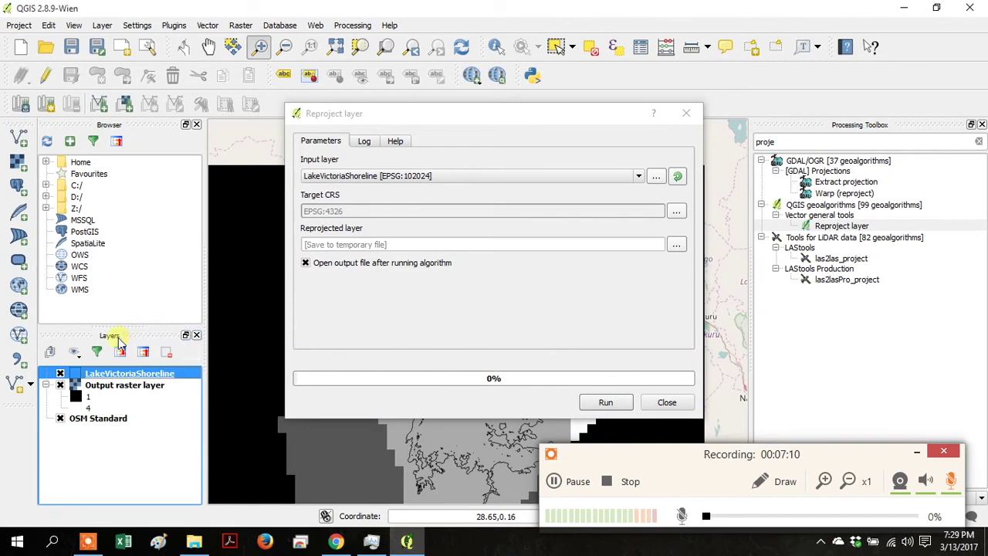
Check the Output raster layer's CRS in its properties.
right_click(120, 384)
click(152, 360)
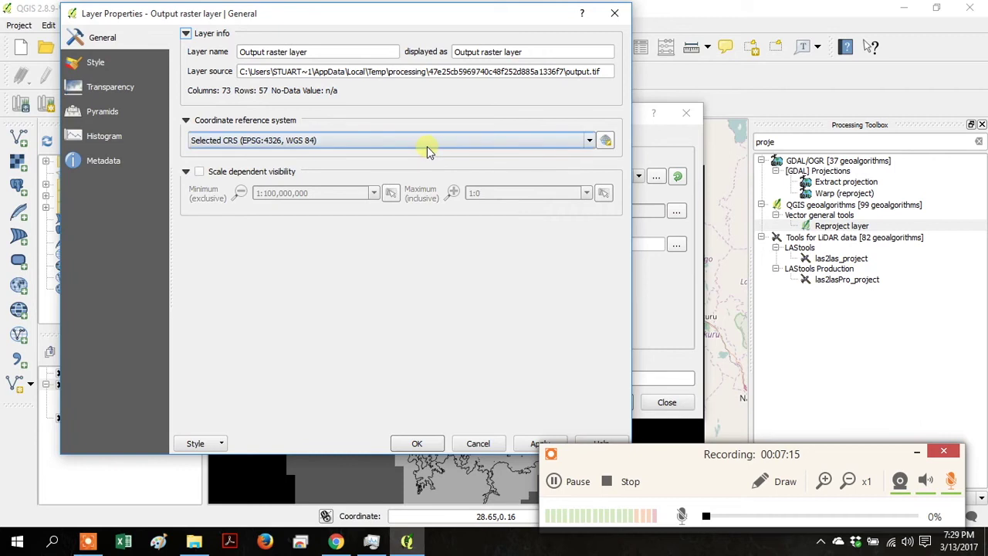
click(478, 445)
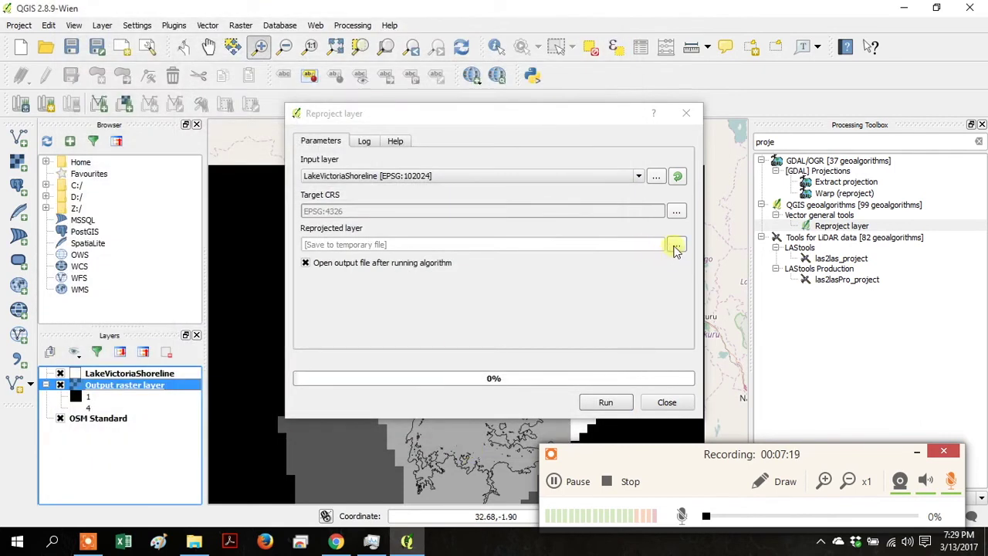
Save the EPSG:4326 reprojection as LakeVictoriaShoreline_WGS84.shp and run it.
click(674, 247)
click(691, 270)
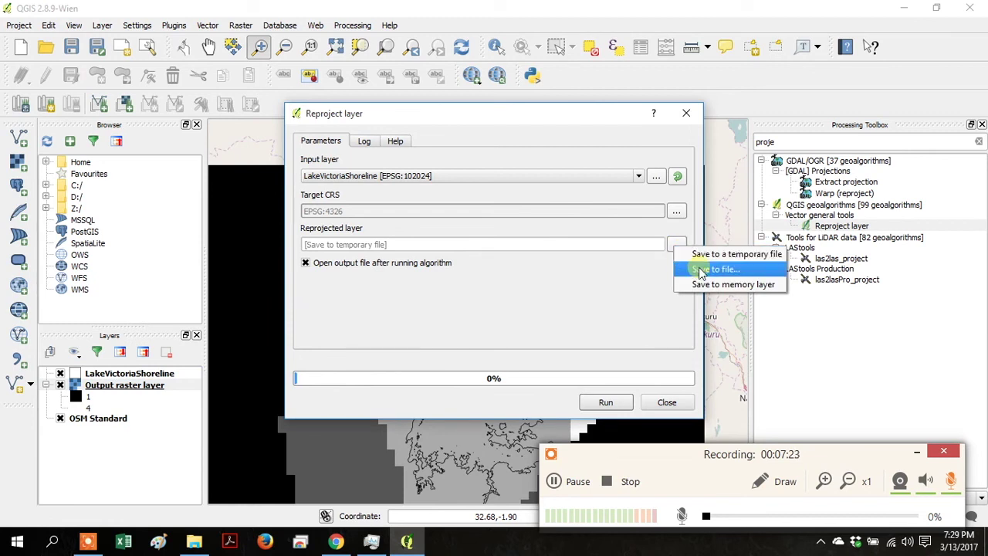
click(698, 270)
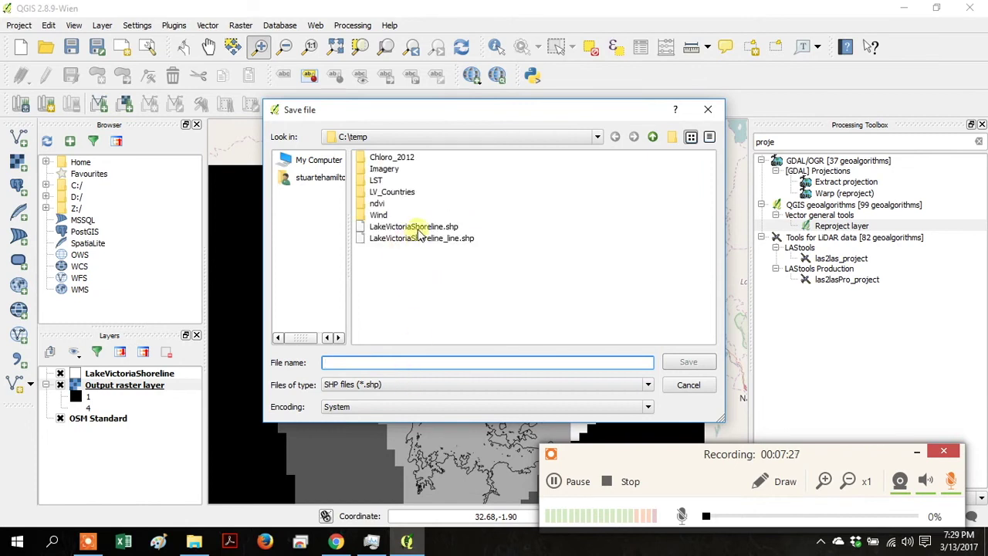
click(415, 227)
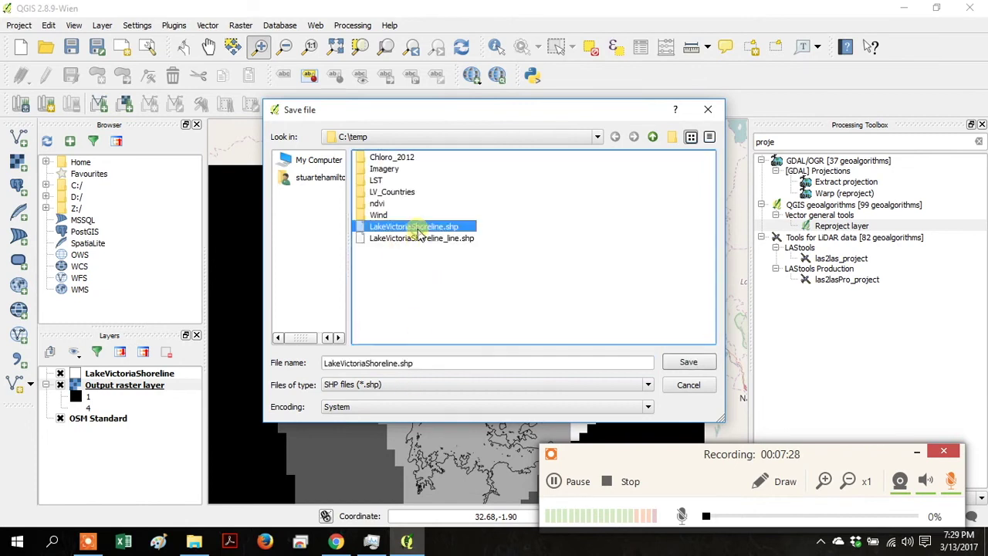
click(398, 363)
text(_WGS84)
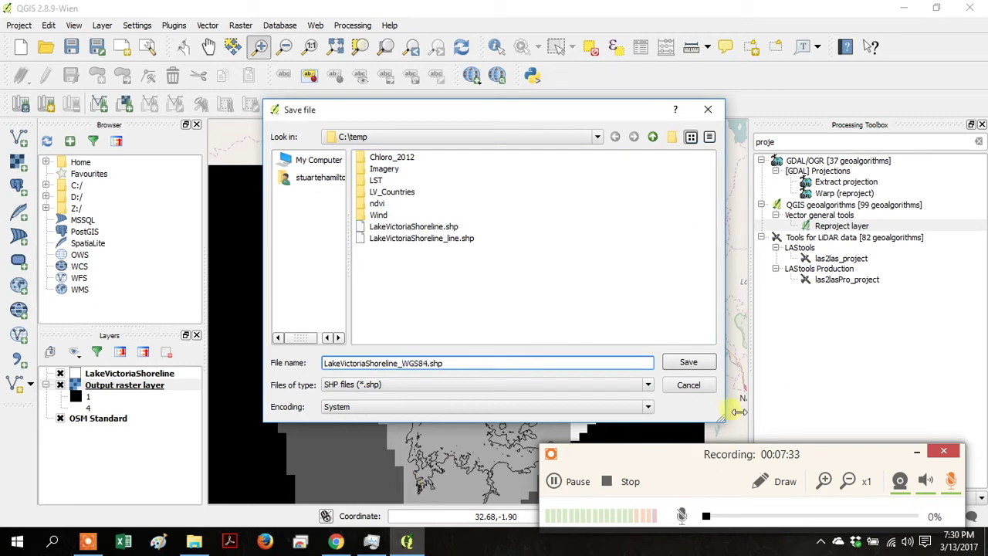
click(689, 362)
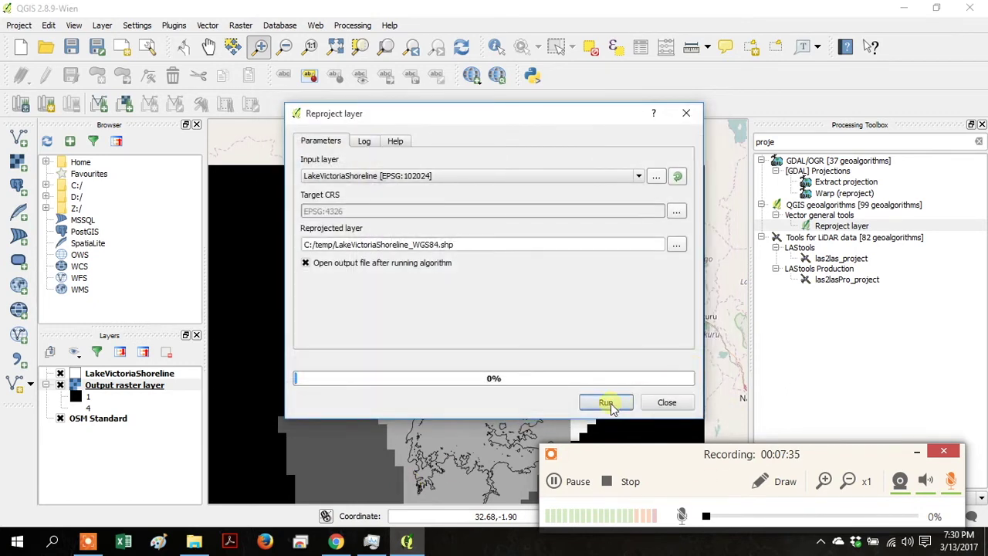
click(606, 403)
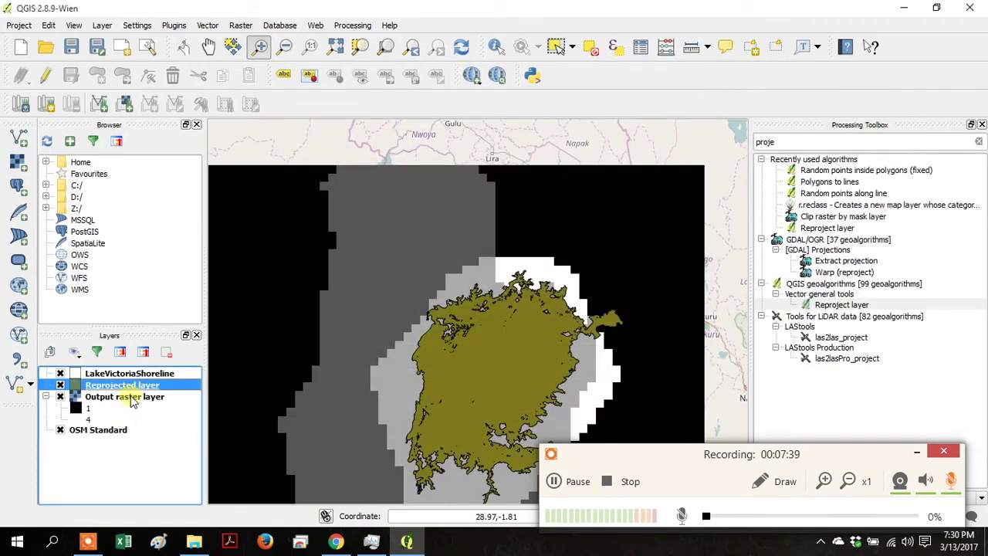
Remove the original LakeVictoriaShoreline layer from the project.
click(145, 376)
right_click(143, 377)
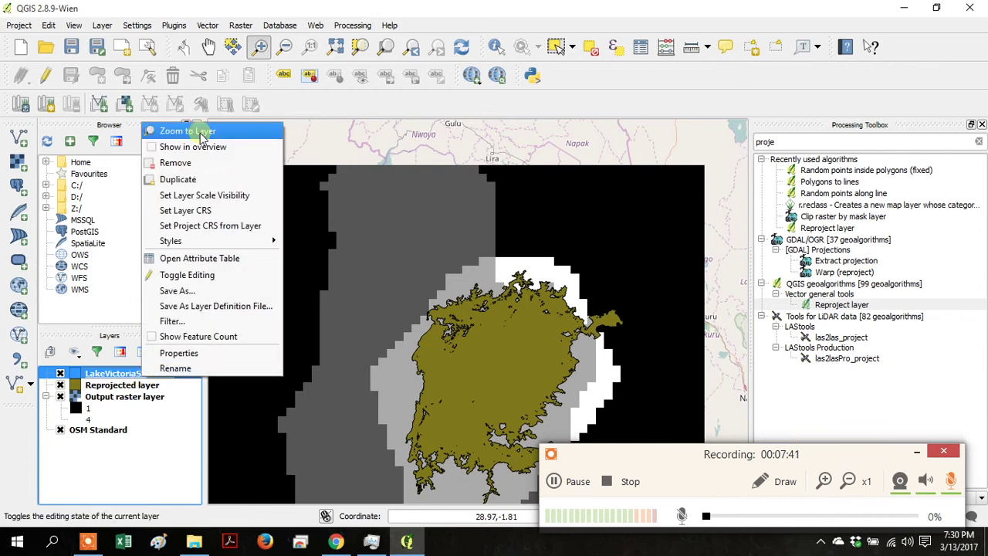
click(197, 166)
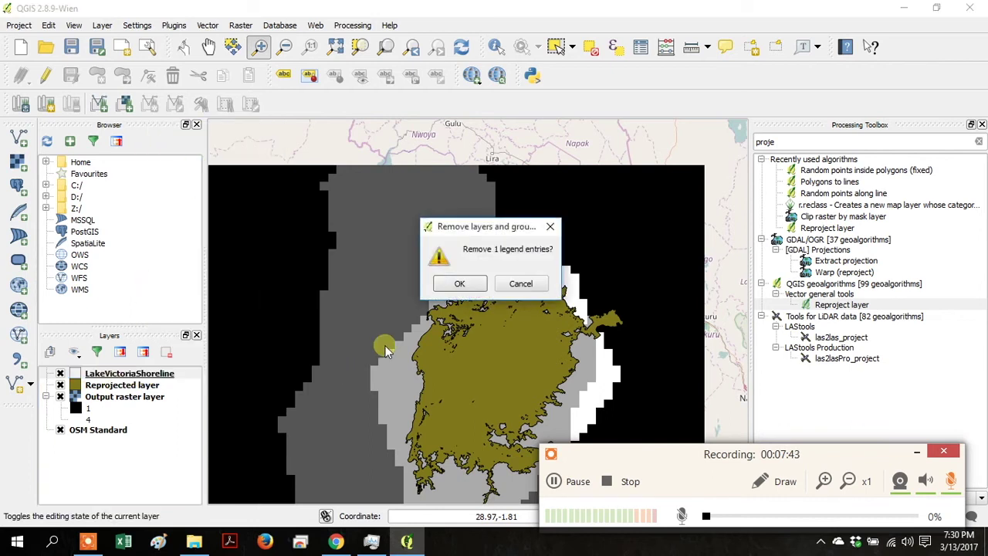
click(455, 284)
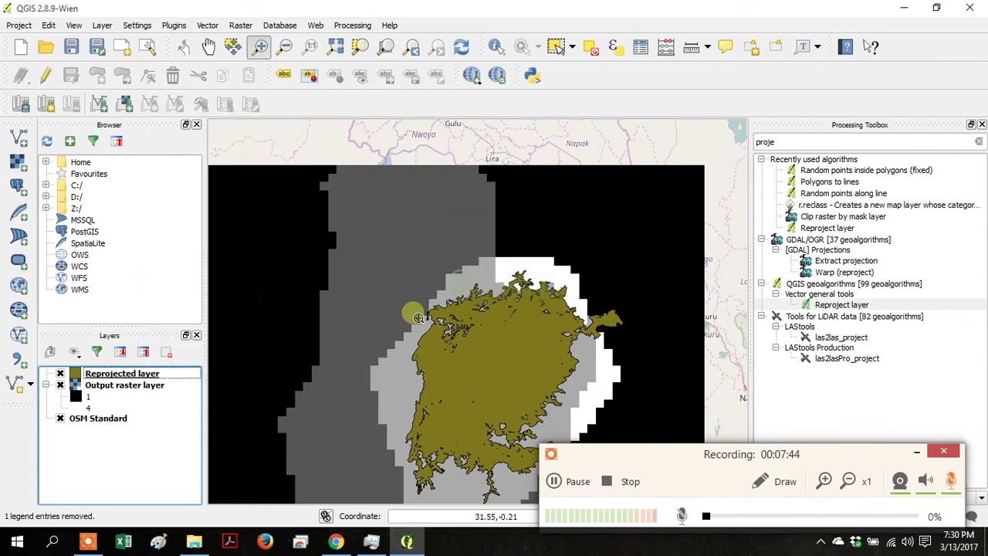
Review the Reprojected layer's metadata to confirm its EPSG:4326 CRS.
right_click(105, 376)
click(133, 349)
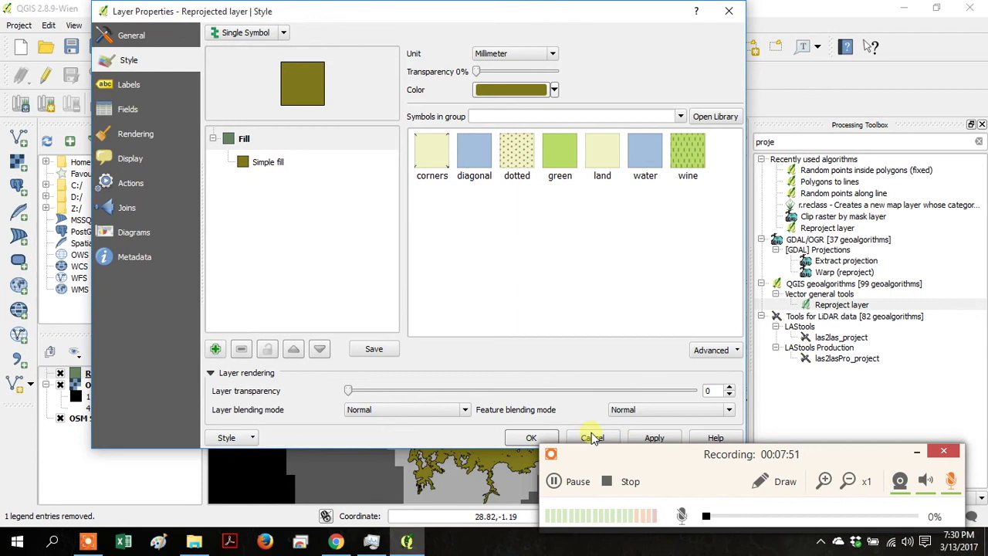
click(121, 255)
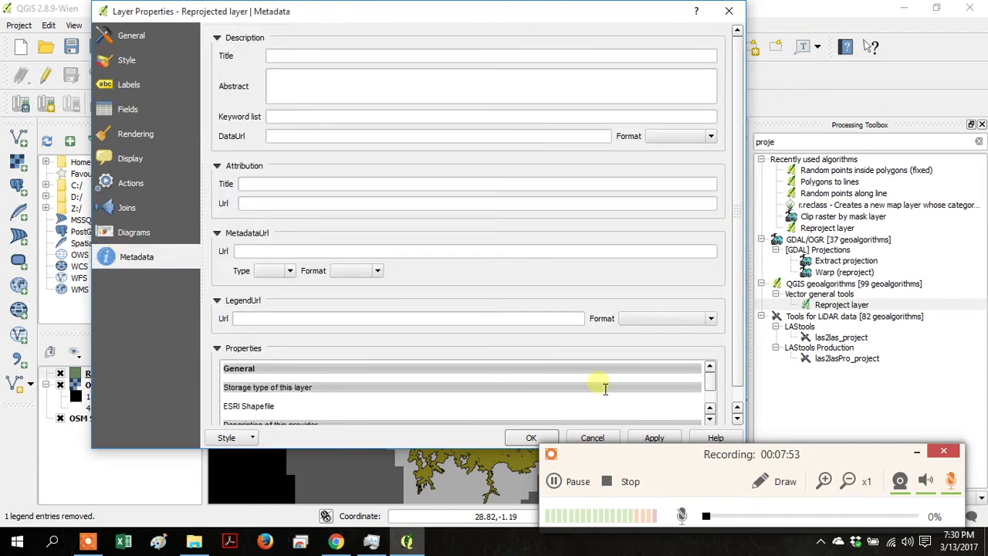
scroll(705, 379, down, 5)
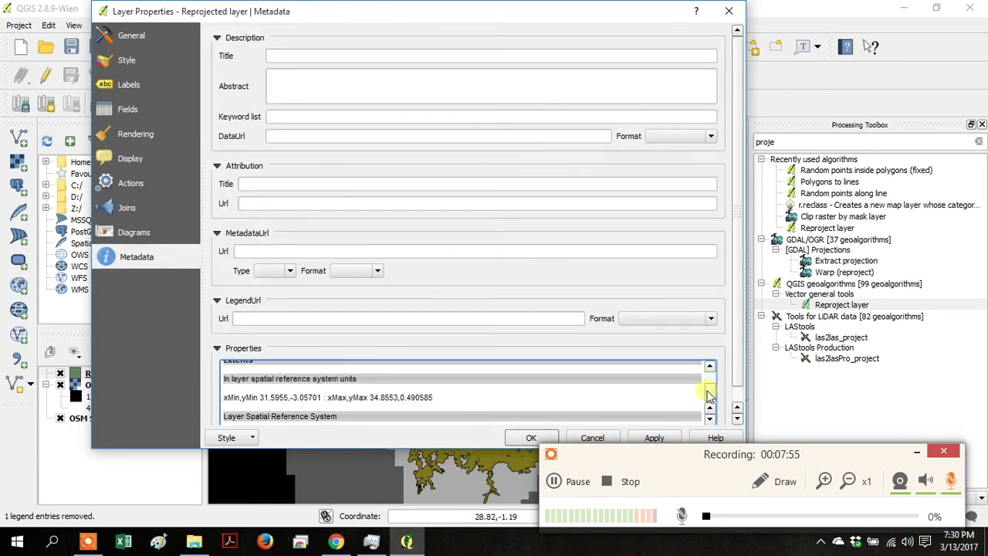
scroll(710, 395, up, 2)
scroll(710, 395, down, 3)
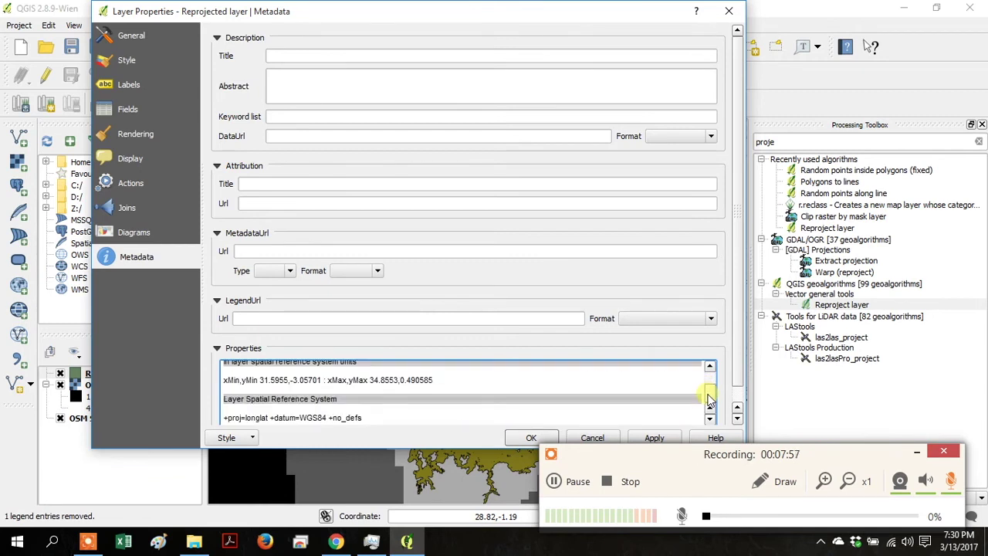
click(590, 438)
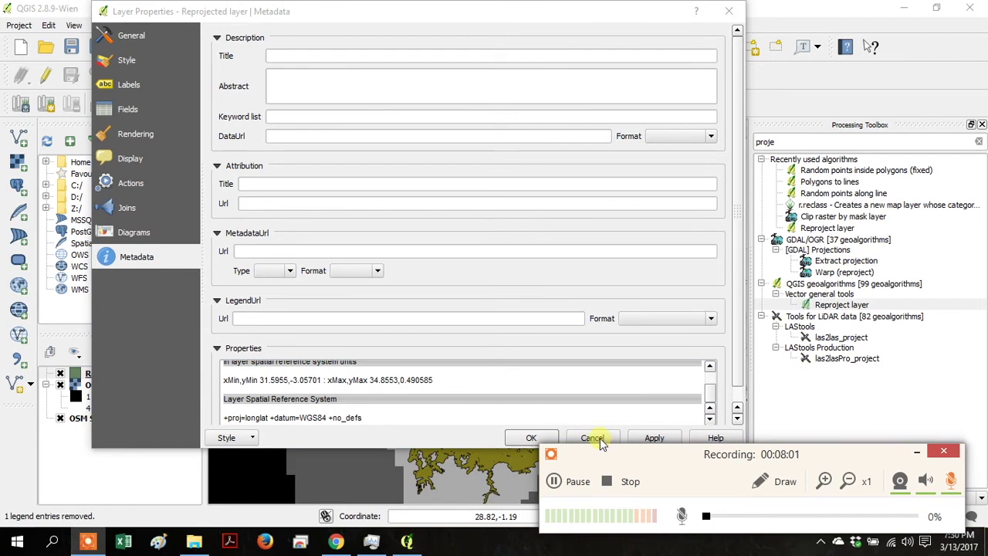
click(600, 441)
click(517, 441)
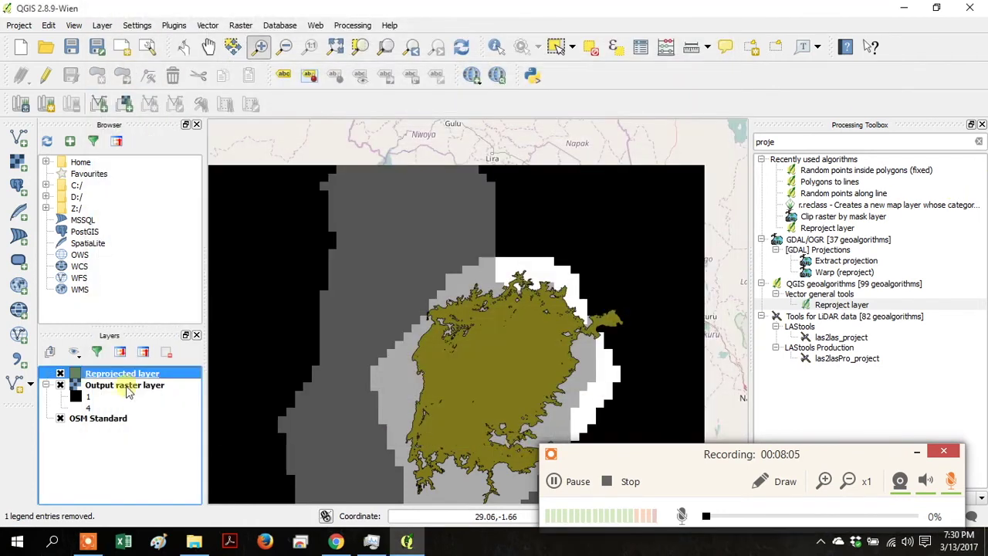
Check the Output raster layer's properties without changing anything.
right_click(128, 388)
click(148, 364)
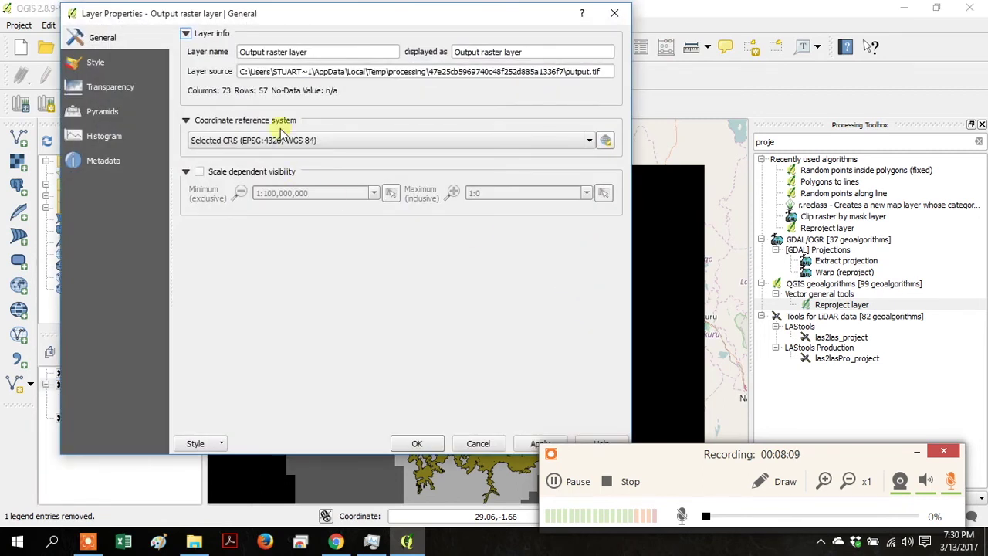
click(478, 443)
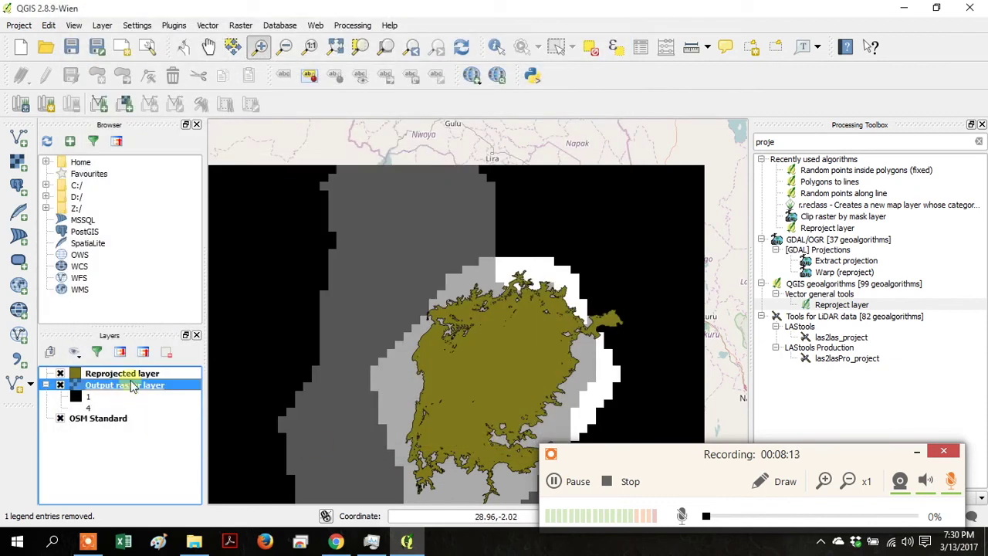
Open the Raster Clipper and switch it to Mask layer mode.
click(247, 28)
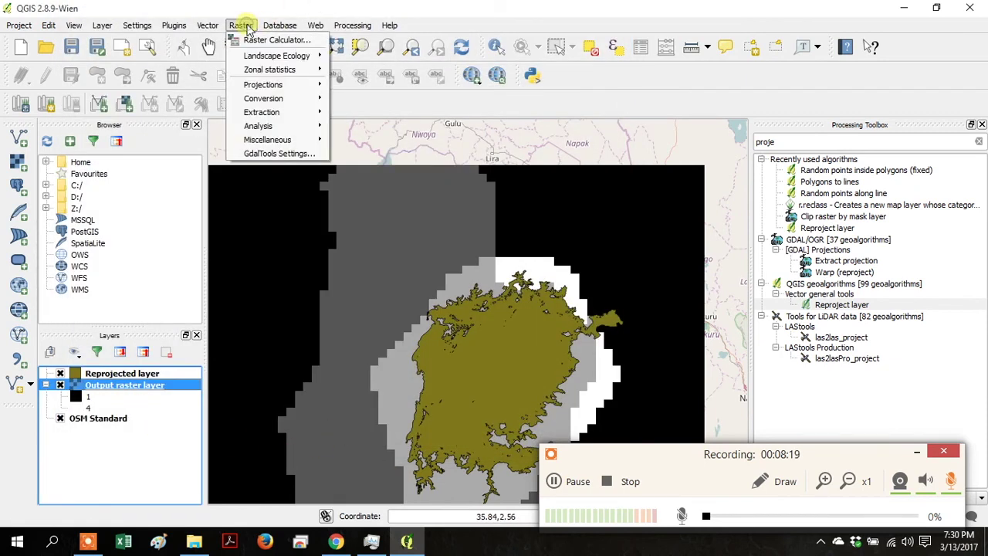
mouse_move(280, 116)
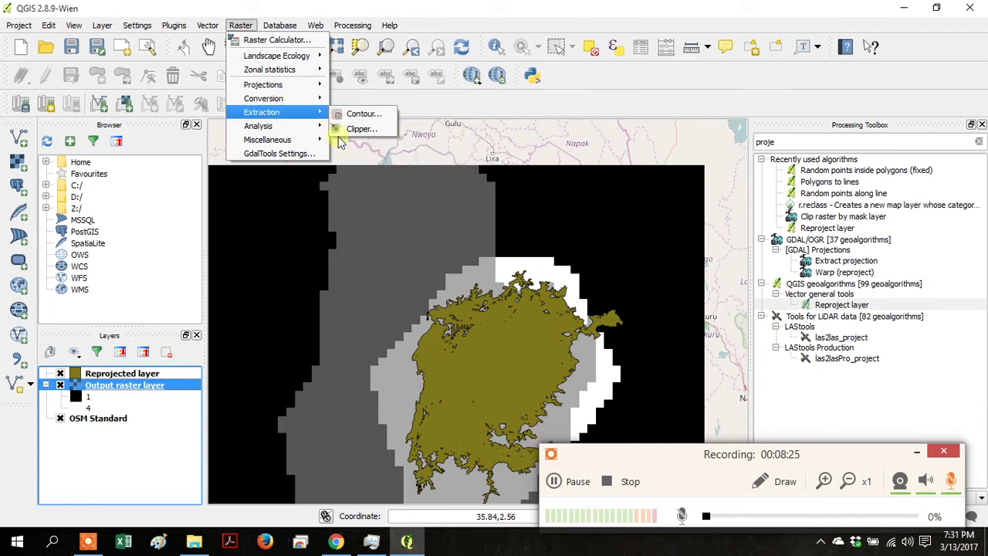
click(349, 130)
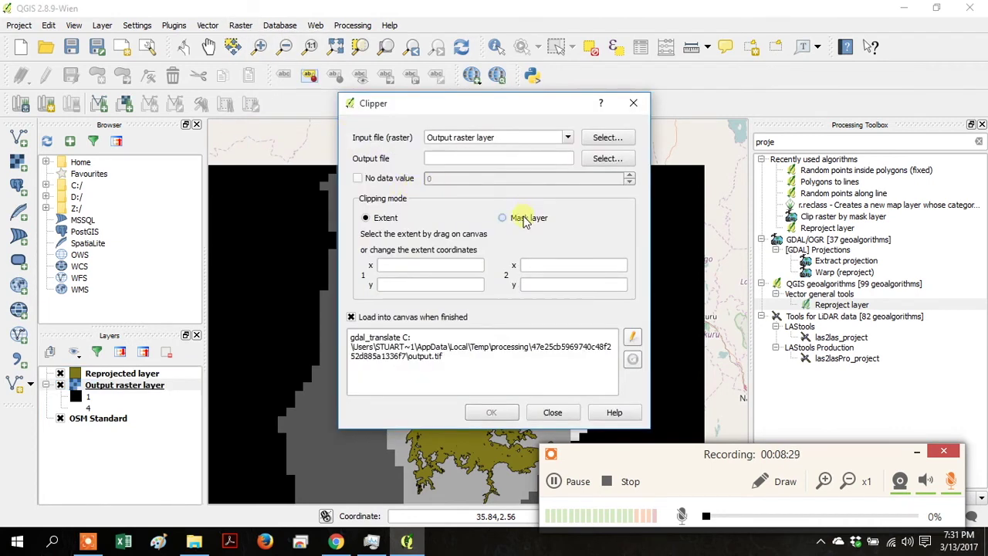
click(524, 219)
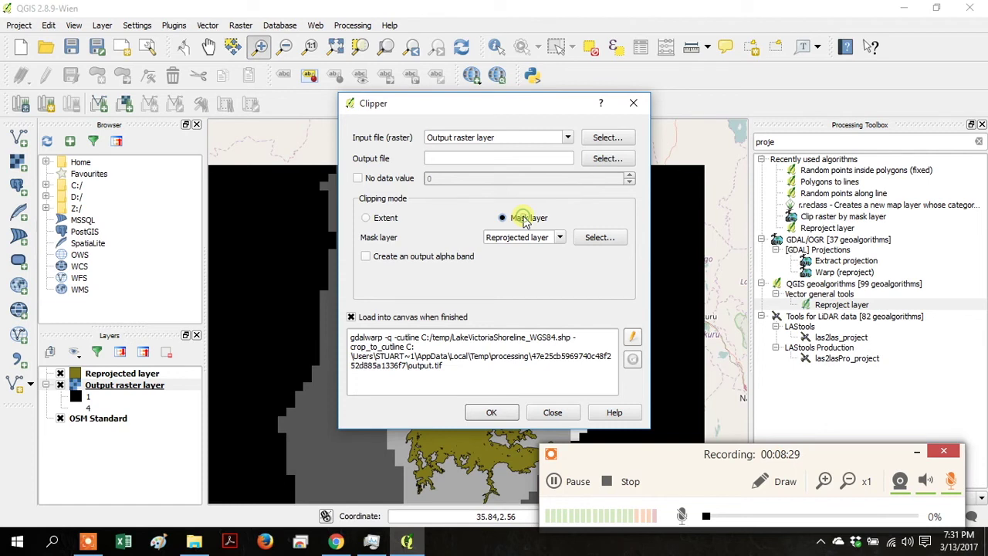
Set the output file to C:/temp/Wind/LV_Wind_dir_2012_12.tif, replacing the existing file.
click(584, 159)
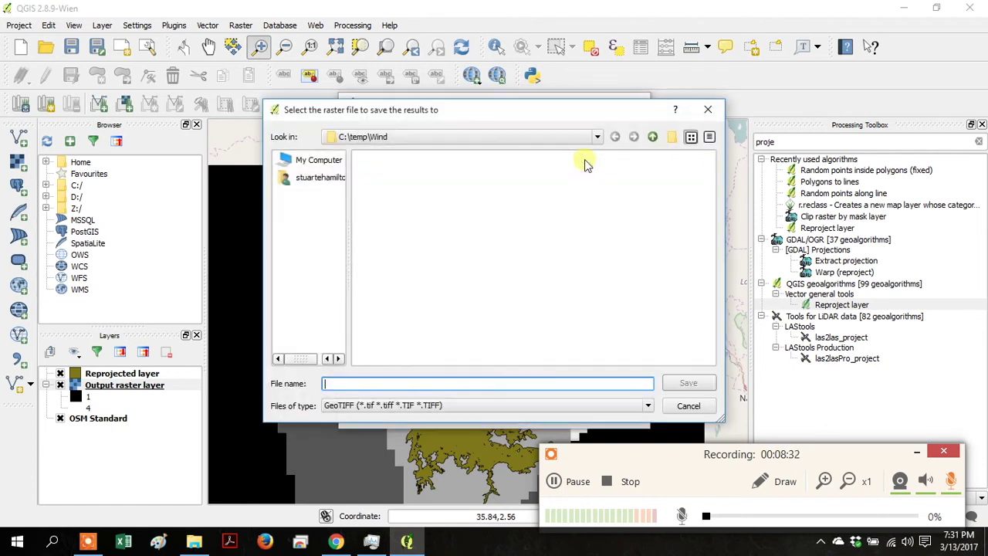
click(652, 137)
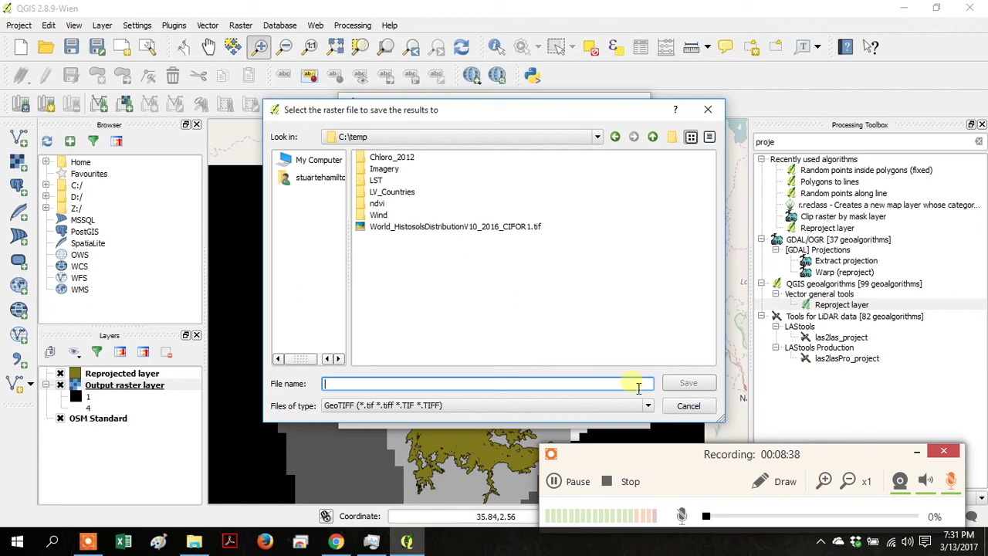
double_click(377, 215)
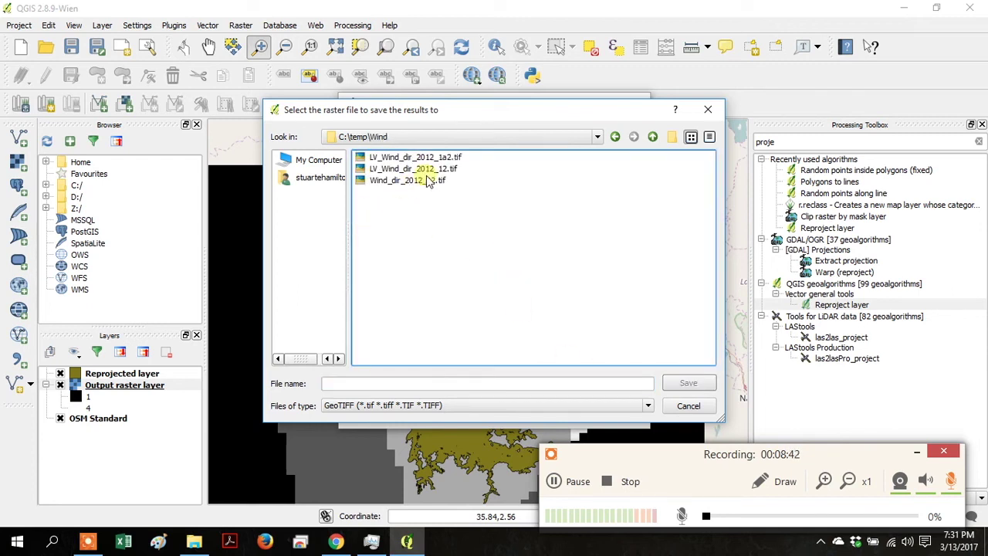
click(417, 169)
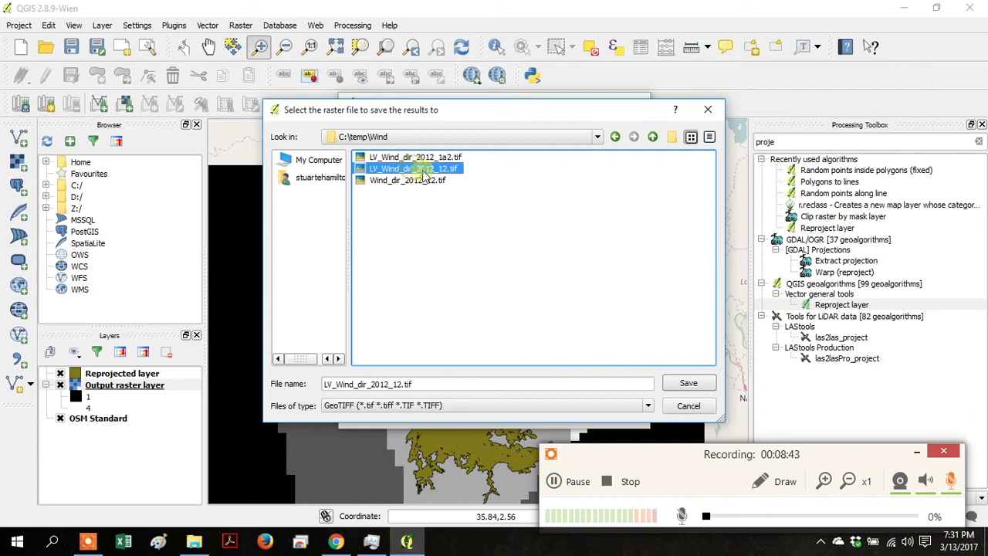
click(704, 384)
click(476, 286)
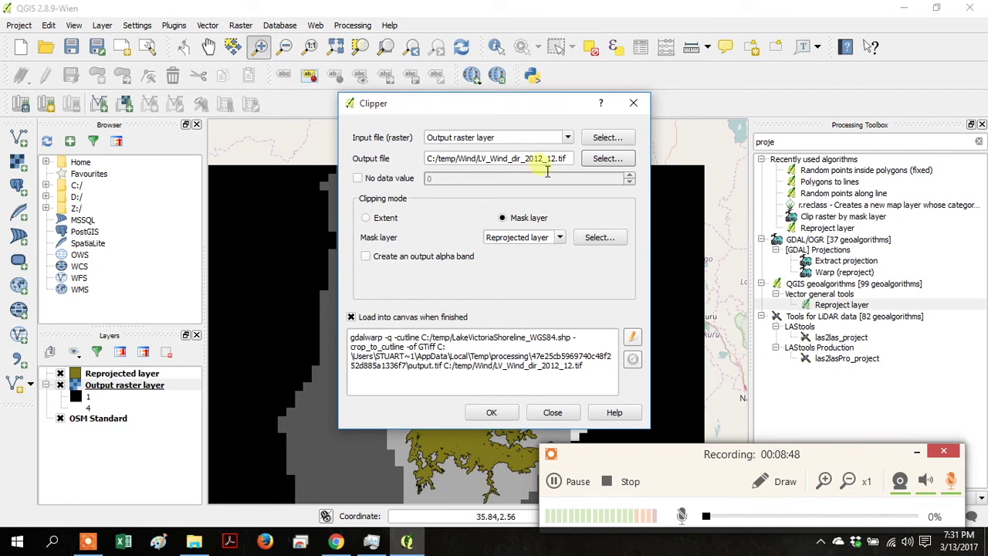
Keep Output raster layer as input and verify the output path and Reprojected layer mask.
click(566, 137)
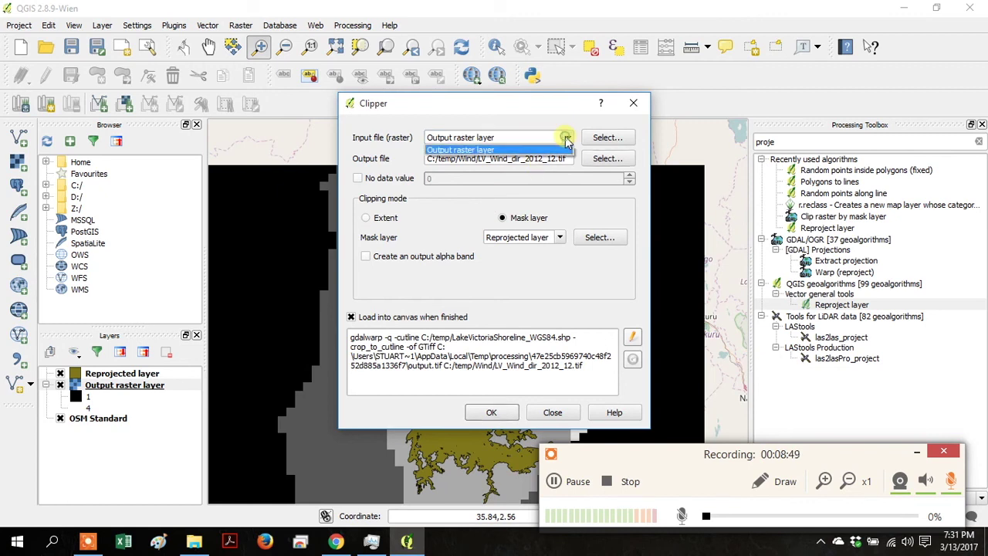
click(509, 149)
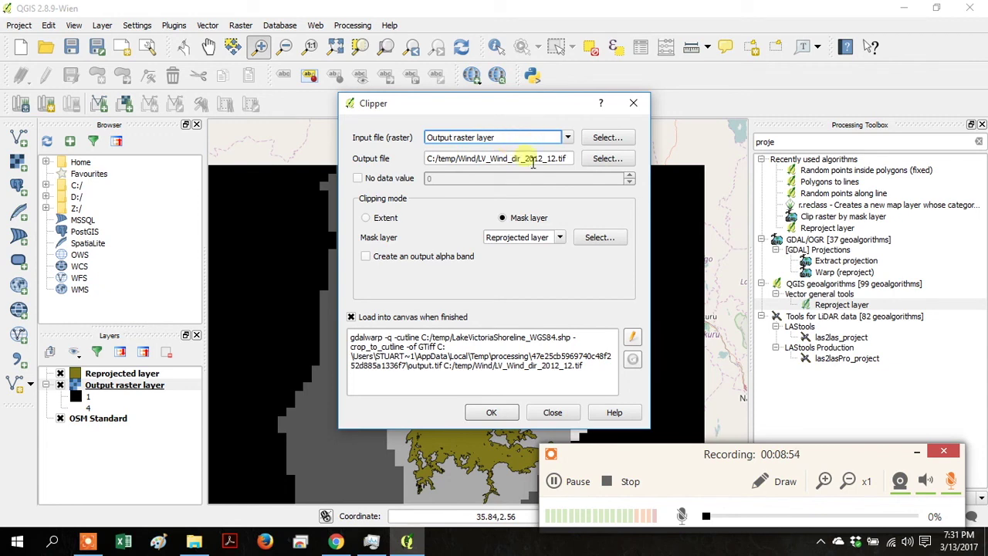
click(533, 160)
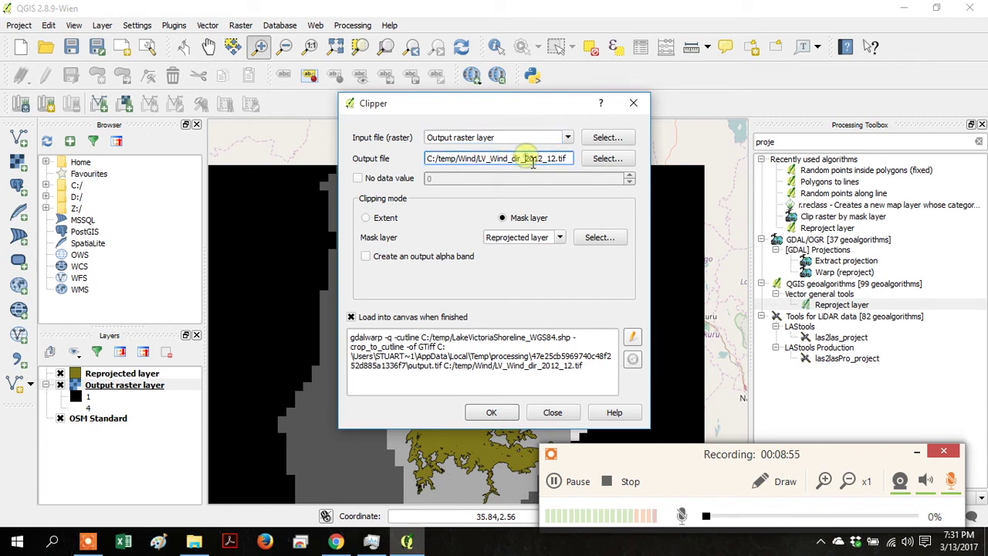
click(522, 245)
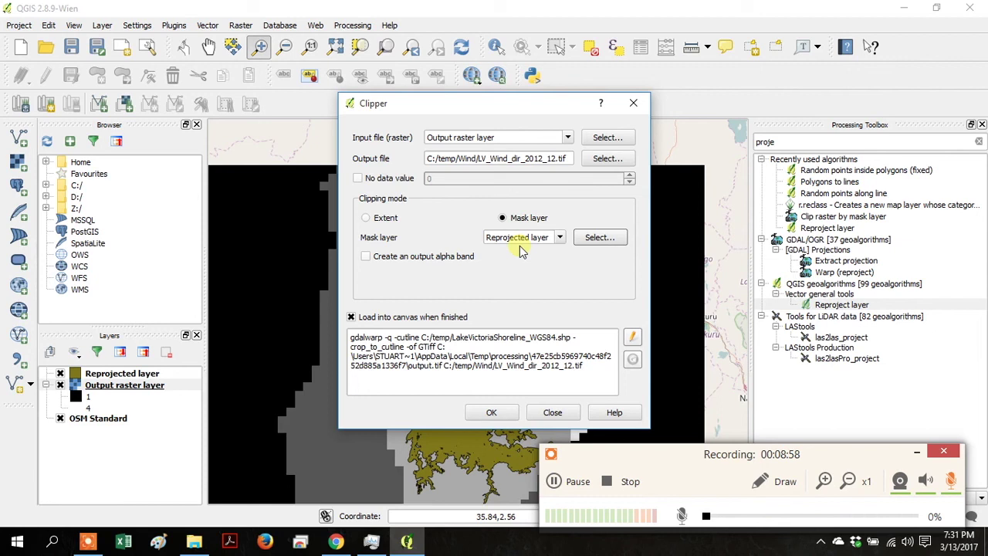
Rerun the clip with the output renamed to LV_Wind_dir_2012_12a.tif.
click(494, 413)
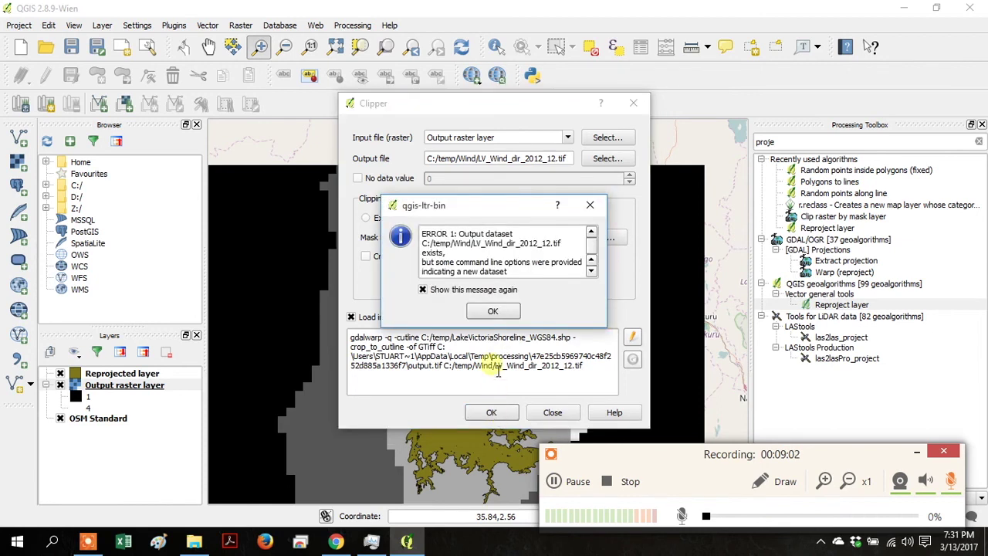
click(492, 312)
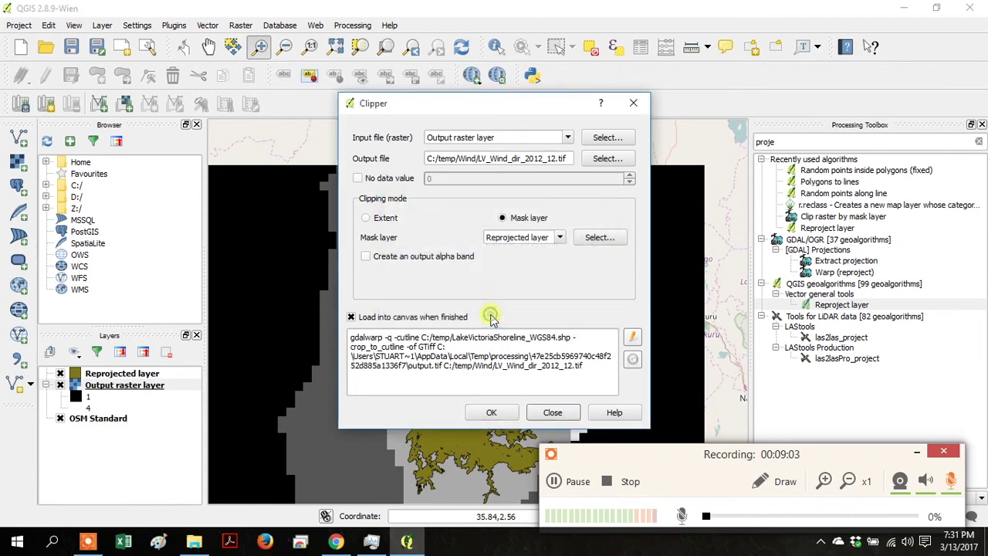
click(561, 164)
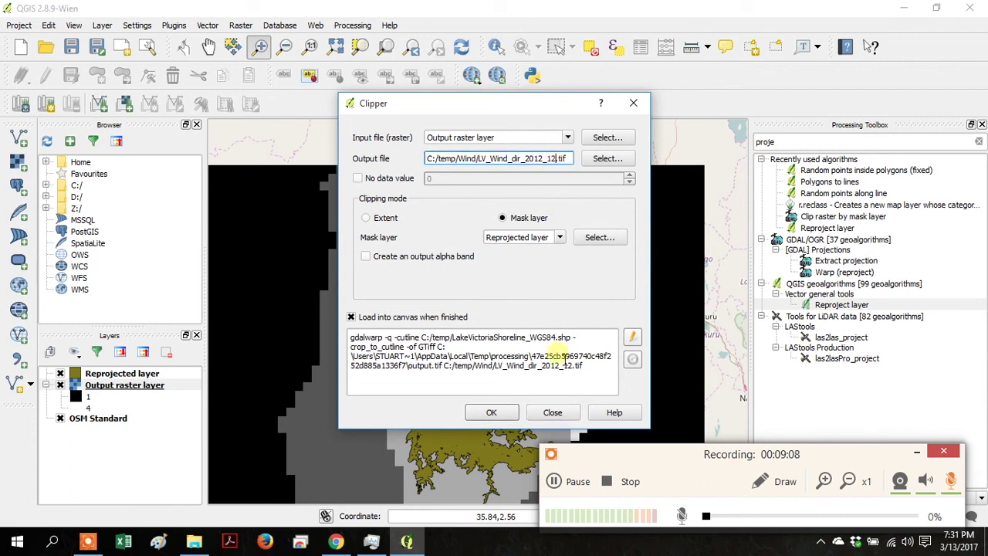
click(577, 376)
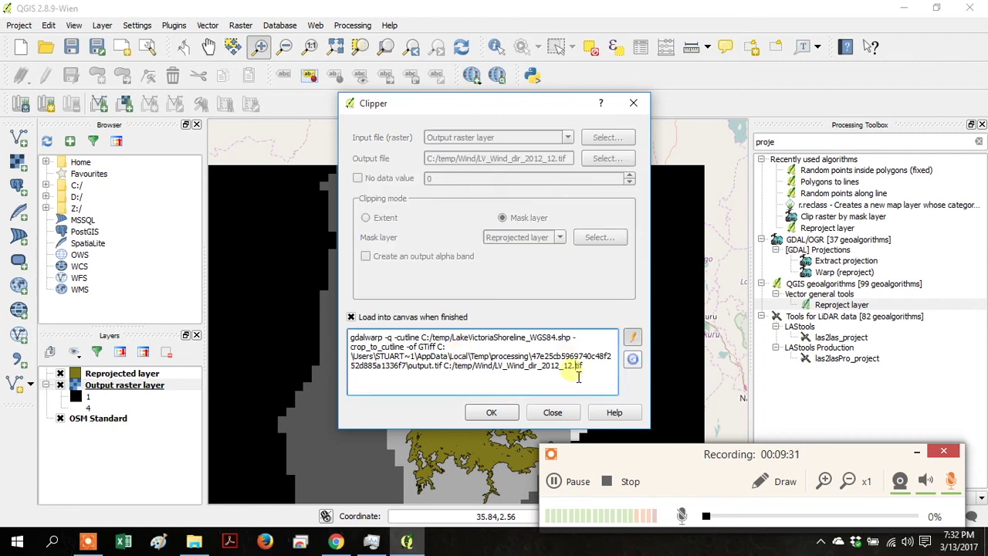
click(491, 409)
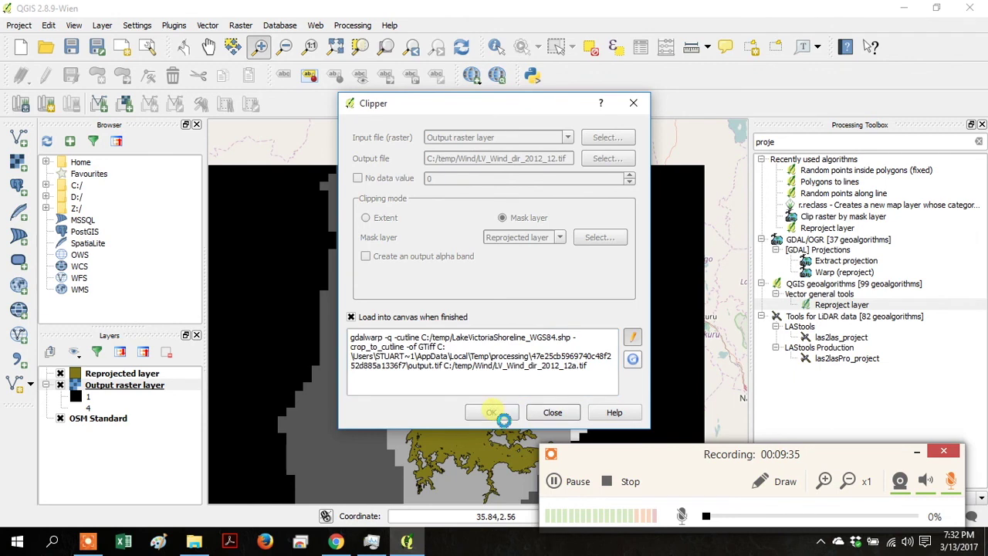
click(573, 484)
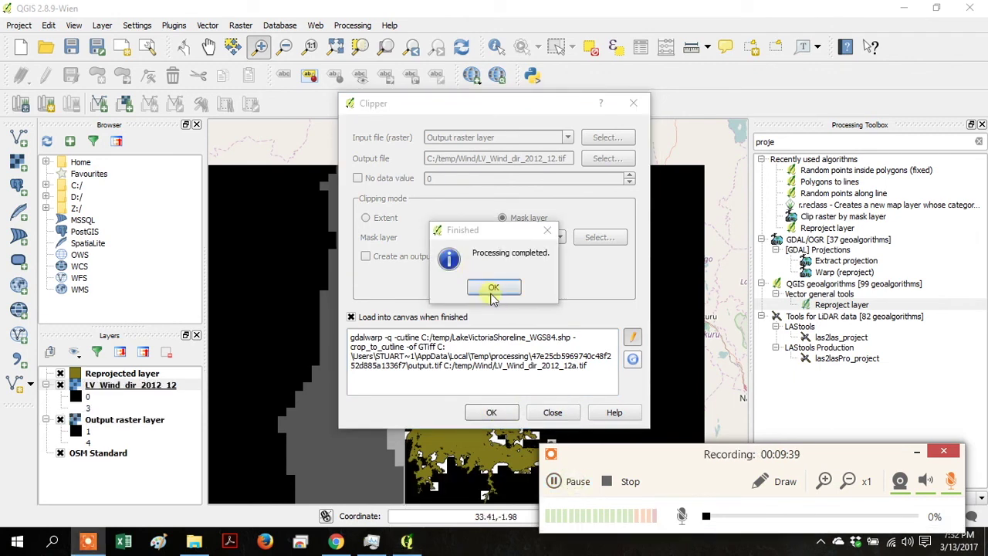
click(494, 287)
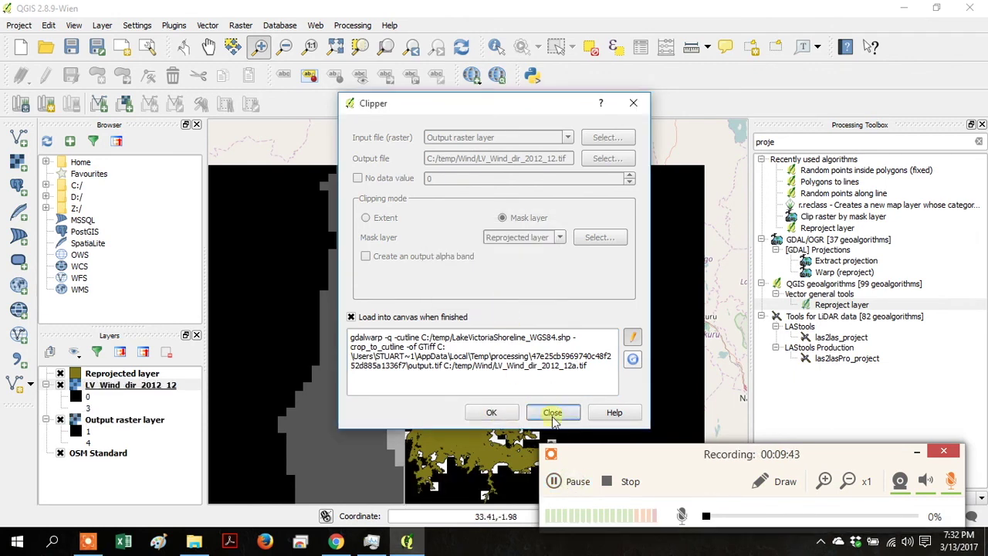
click(553, 417)
Add the LV_Wind_dir_2012_12a raster to the map.
click(556, 488)
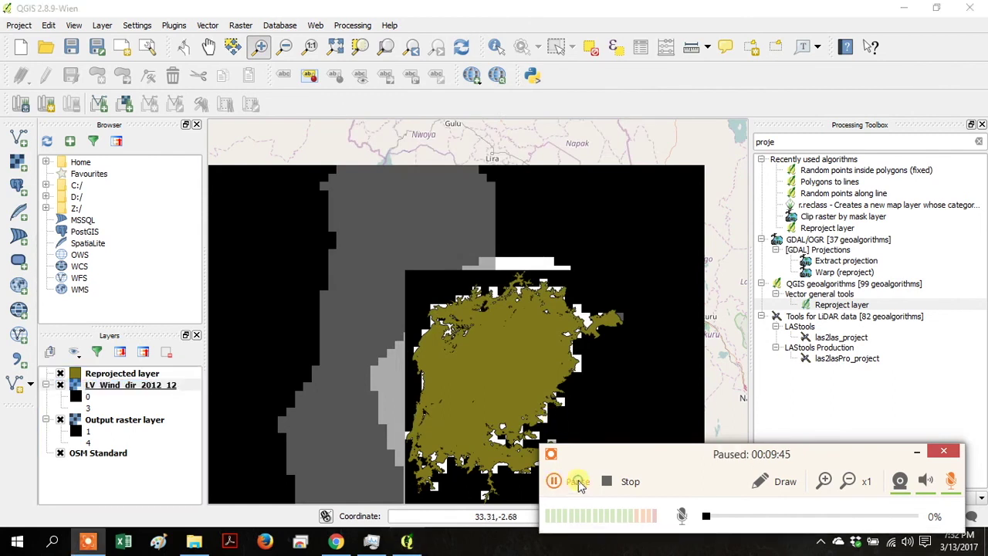
click(556, 488)
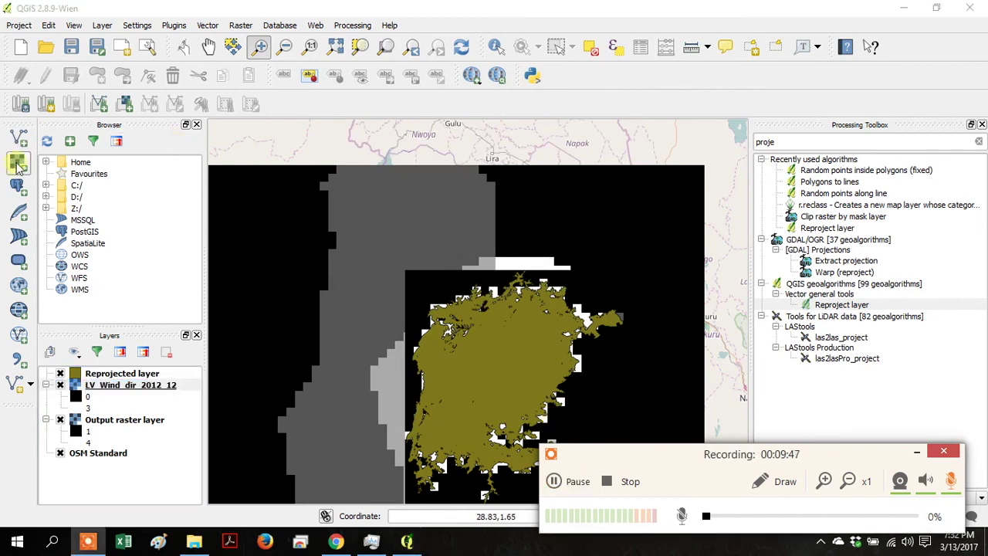
click(19, 165)
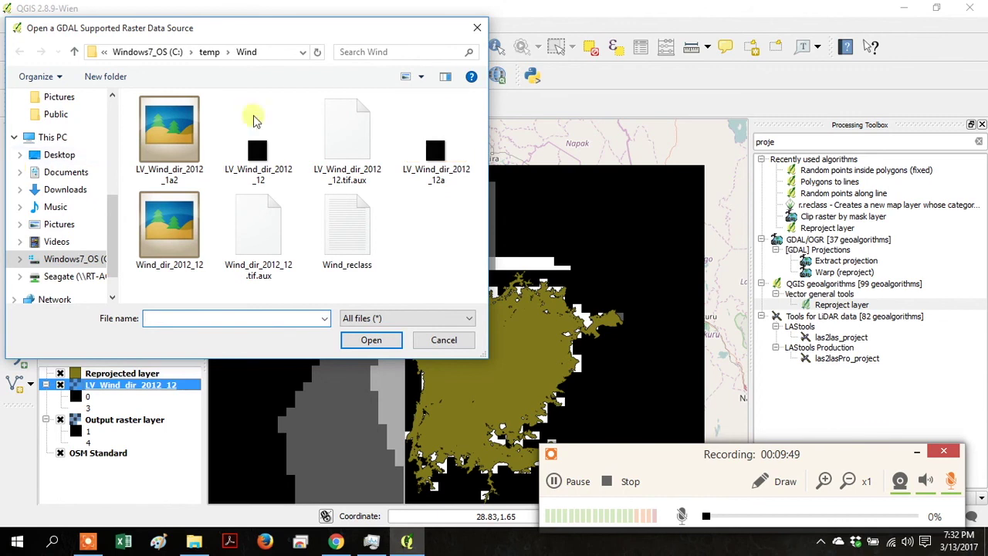
double_click(441, 166)
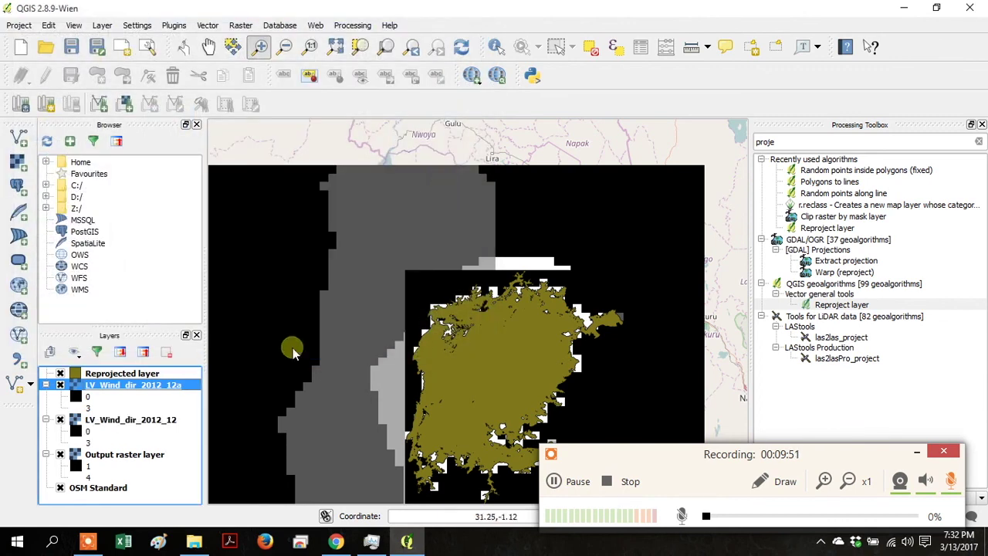
click(566, 486)
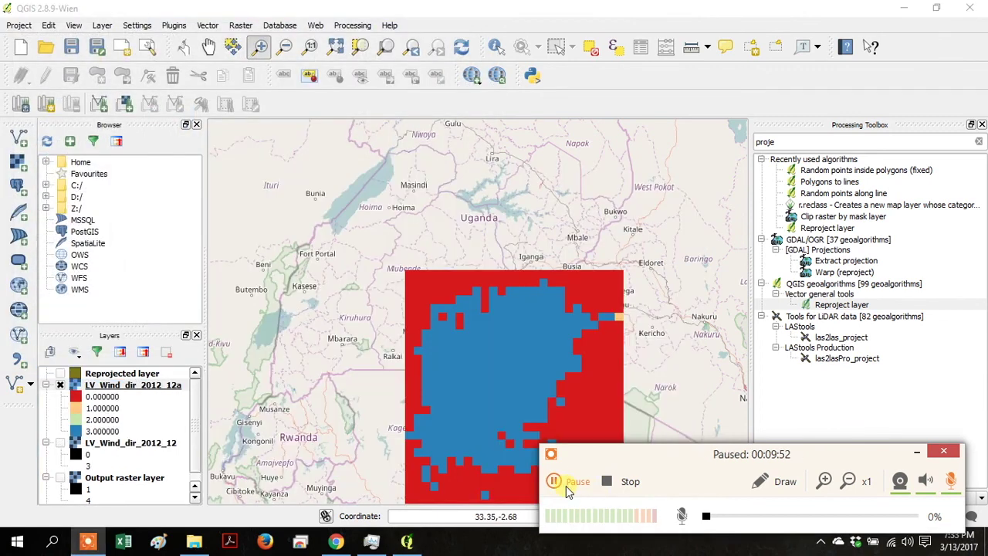
click(565, 486)
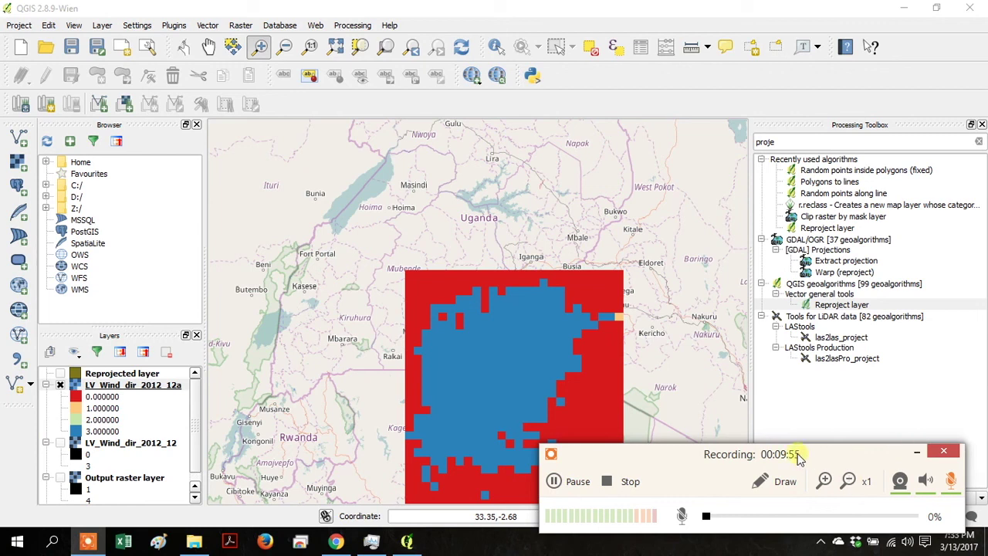
drag(805, 459, 950, 379)
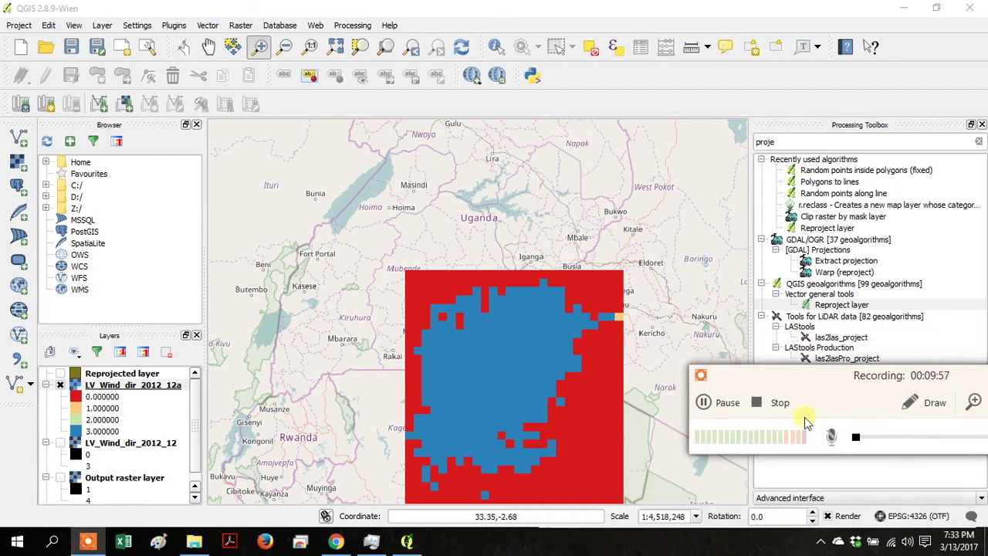